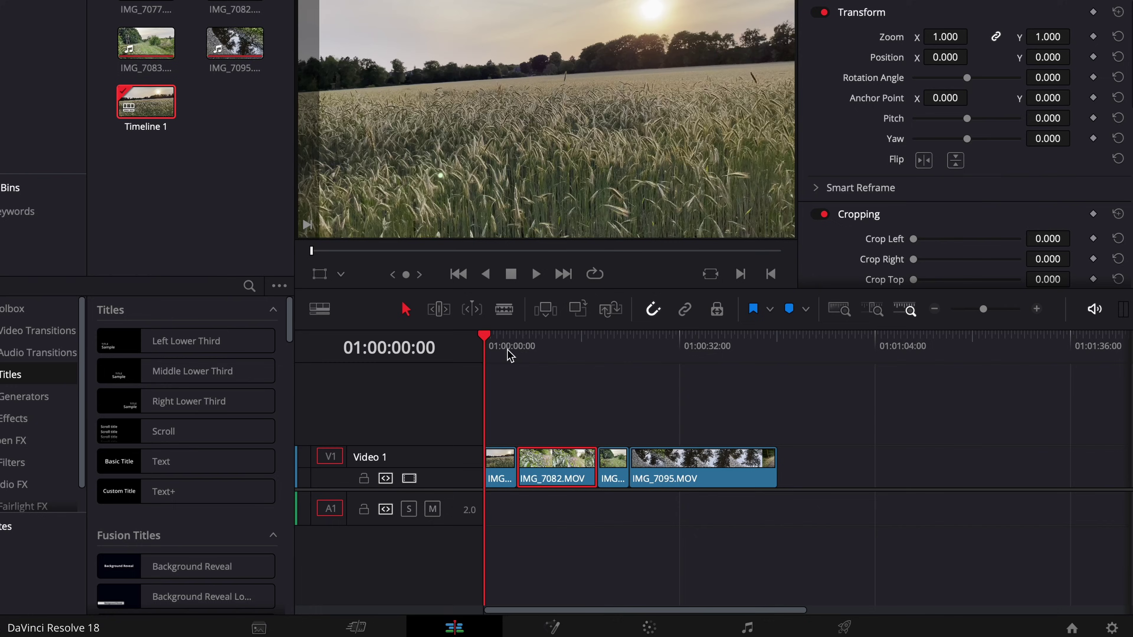
Set the project's color science to DaVinci YRGB Color Managed in the color management settings and save
left_click_drag(506, 349, 645, 343)
left_click(1111, 627)
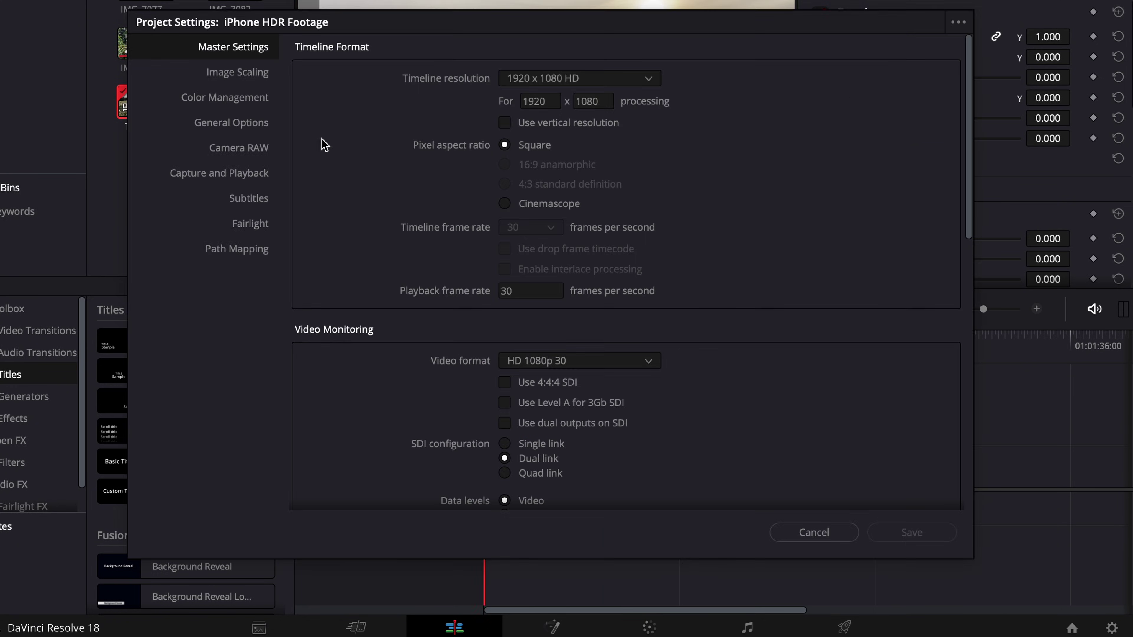
left_click(258, 100)
left_click(519, 78)
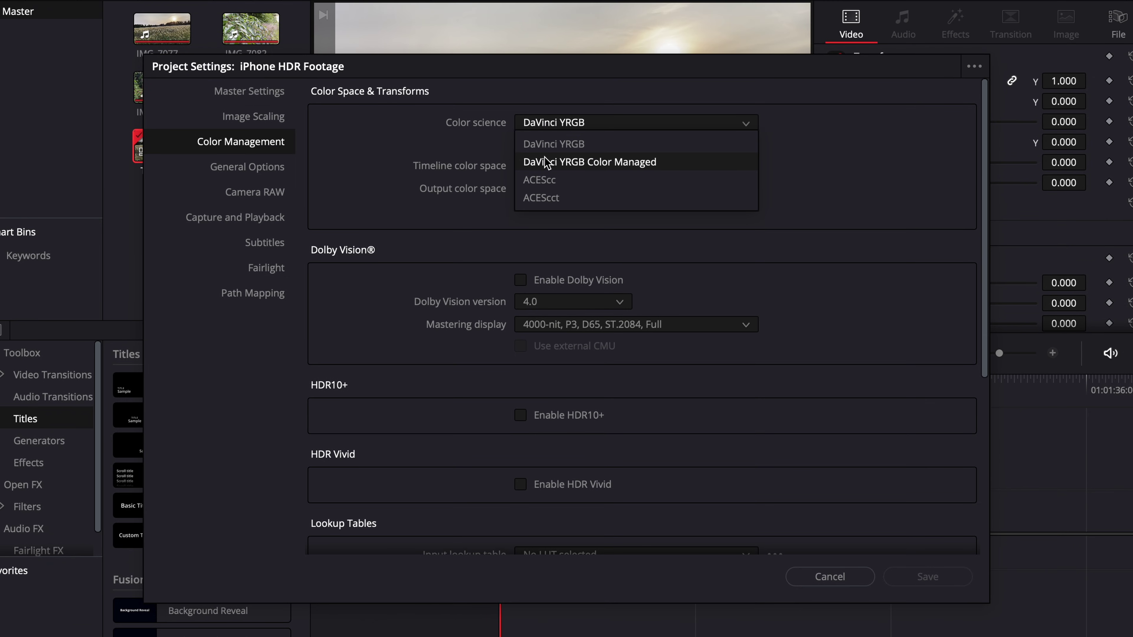
left_click(559, 163)
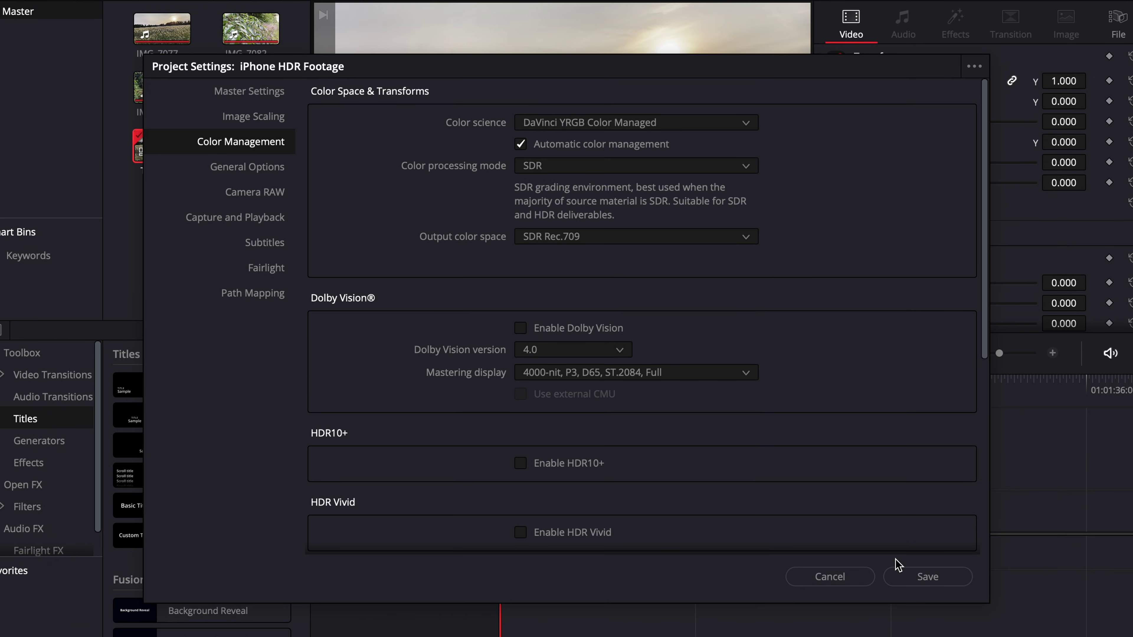
left_click(896, 576)
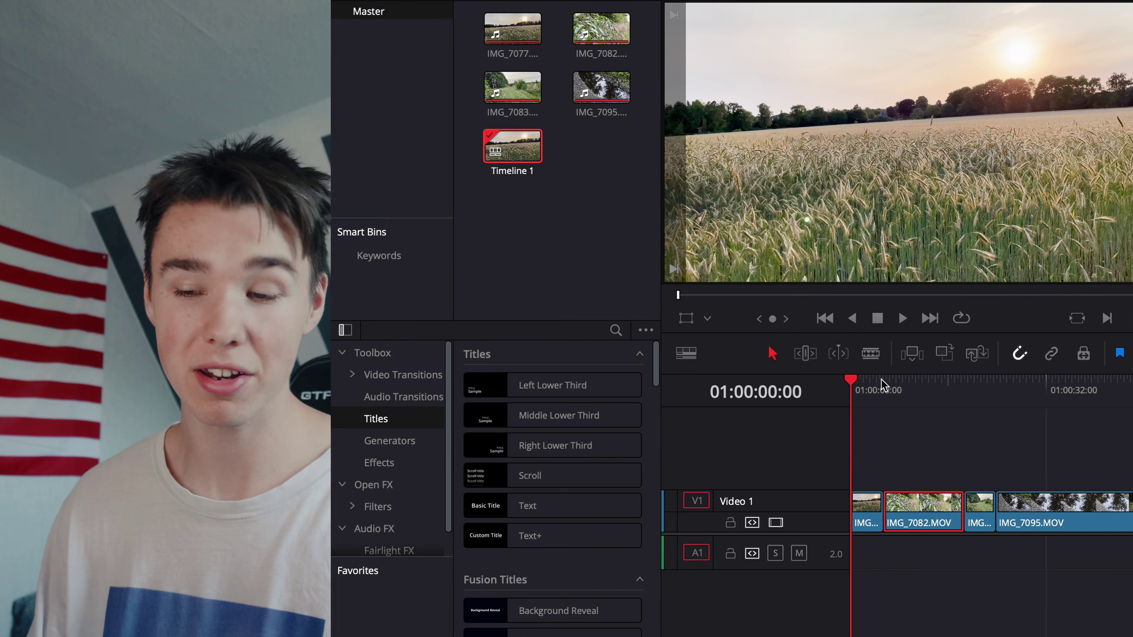
Scrub through the timeline clips to check how the footage looks with color management applied
left_click_drag(531, 393, 580, 393)
left_click_drag(975, 399, 954, 397)
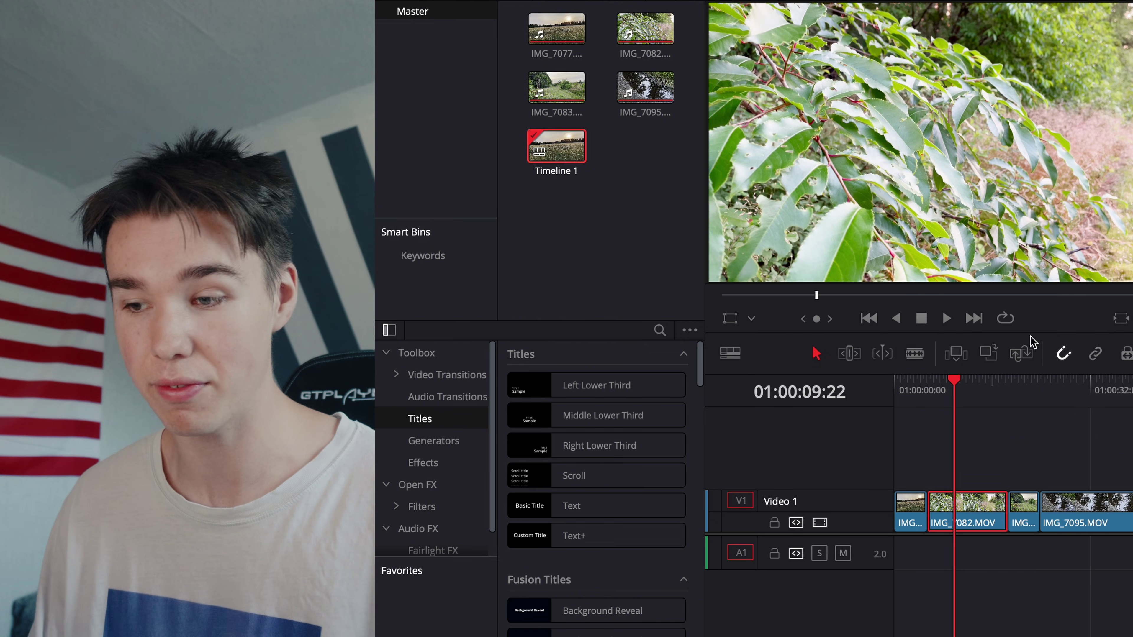
mouse_move(1037, 397)
left_mouse_down()
mouse_move(1013, 397)
mouse_move(1044, 397)
left_mouse_up()
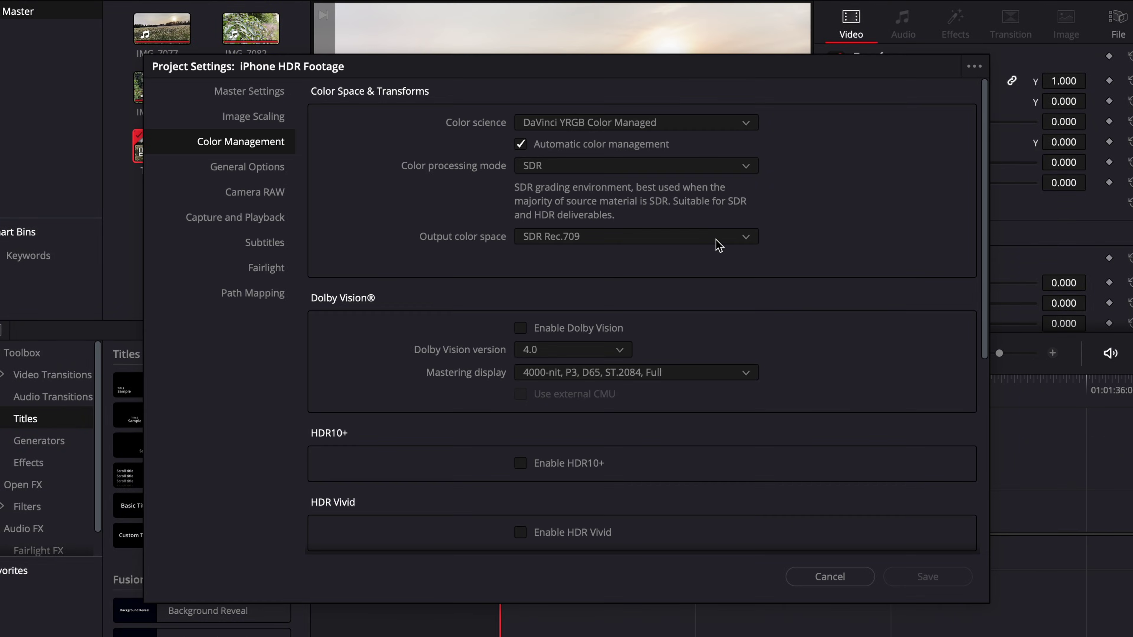
Set the project's color science back to DaVinci YRGB and save the project settings
left_click(636, 125)
left_click(626, 144)
left_click(576, 129)
left_click(575, 127)
left_click(932, 579)
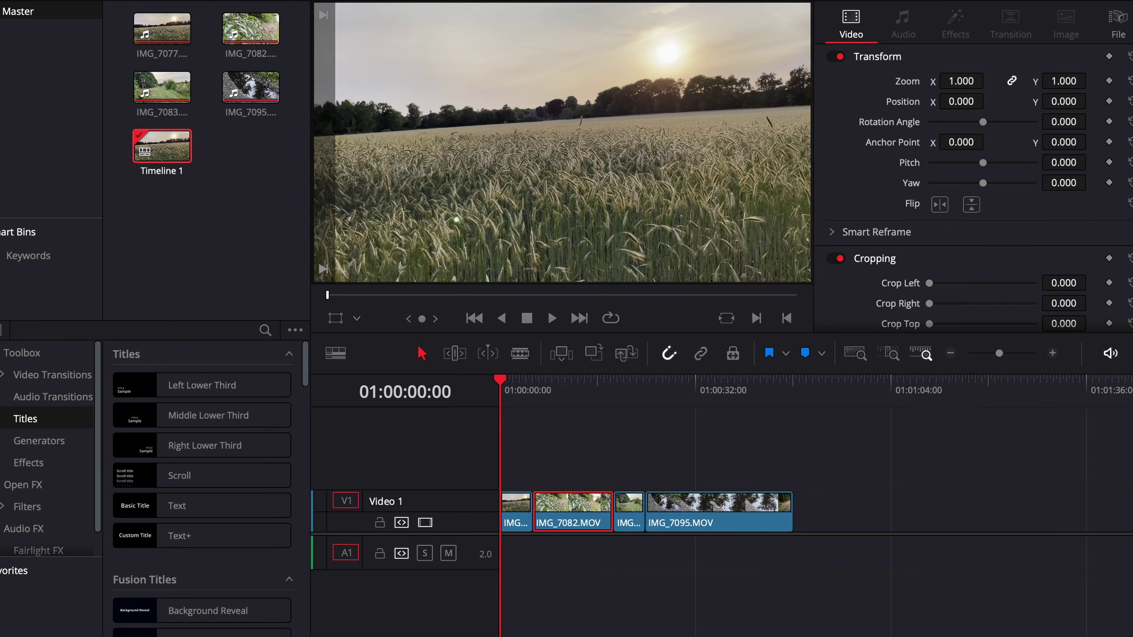
Go to the Color page and check the timeline-level node graph before returning to the clip-level graph
key("shift+6")
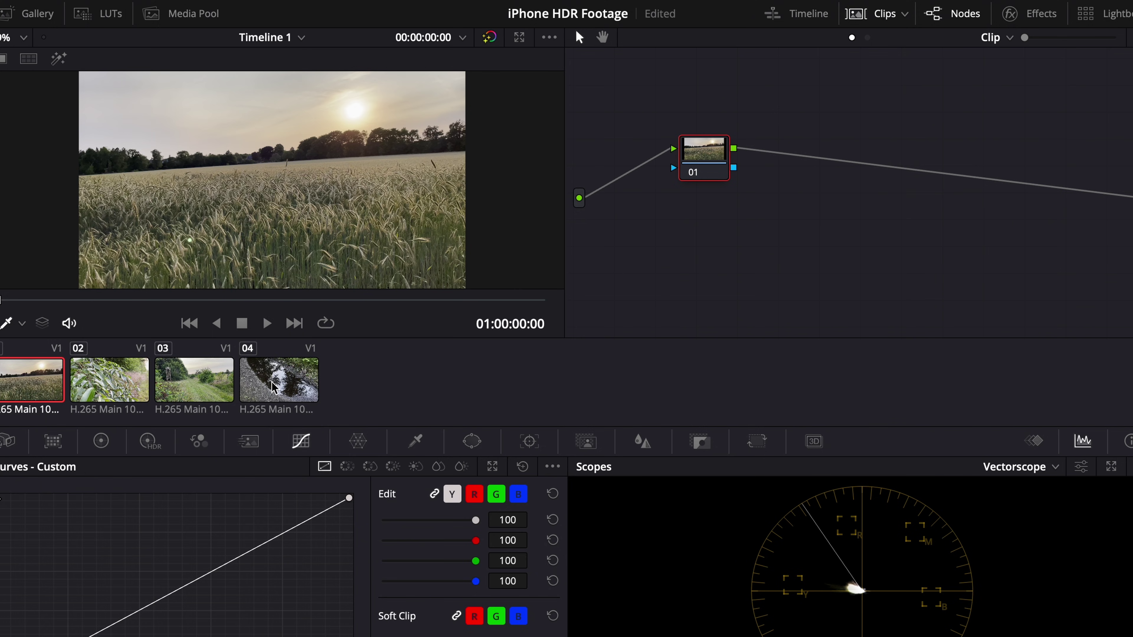
left_click(996, 45)
left_click(1004, 77)
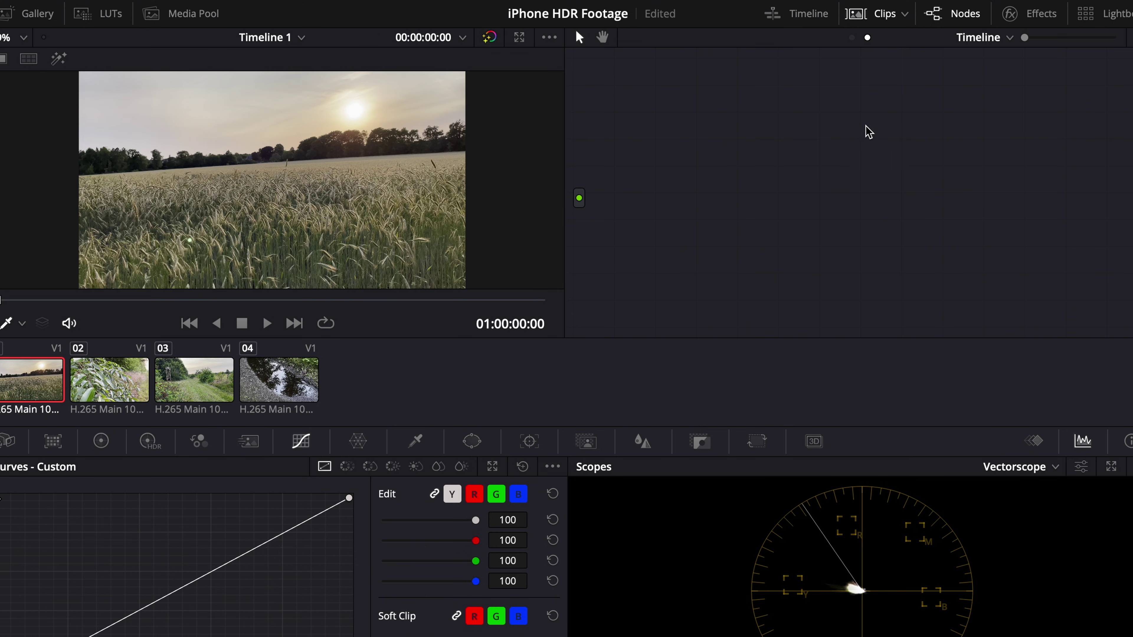
left_click(992, 37)
left_click(996, 60)
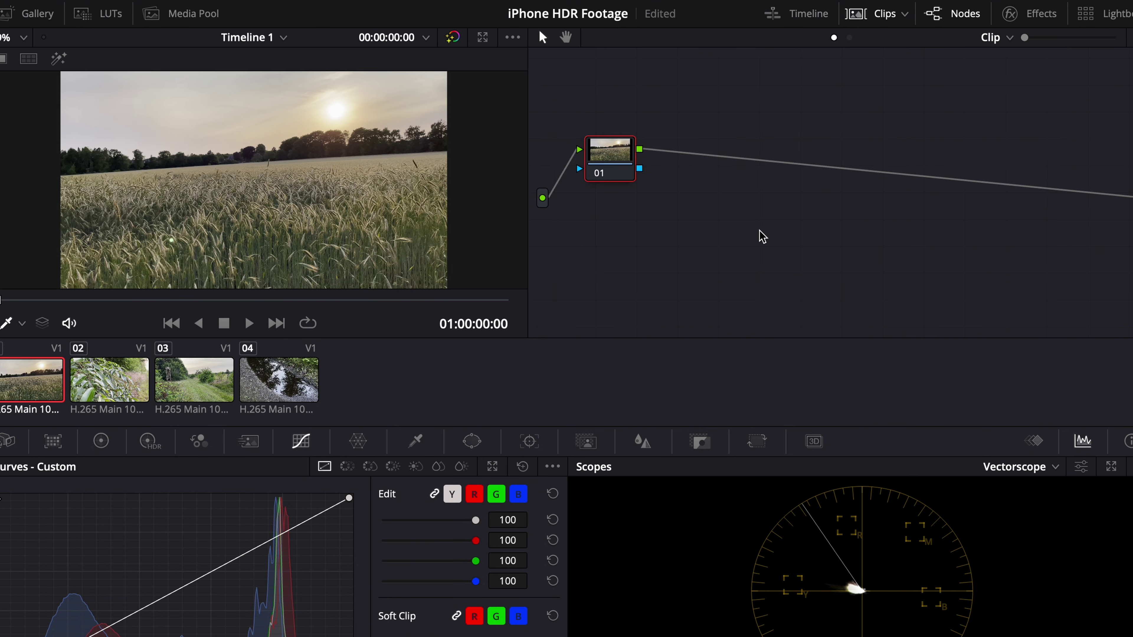
Add three serial nodes after node 01 in the first clip's node graph
key("alt+s")
key("alt+s")
key("alt+s")
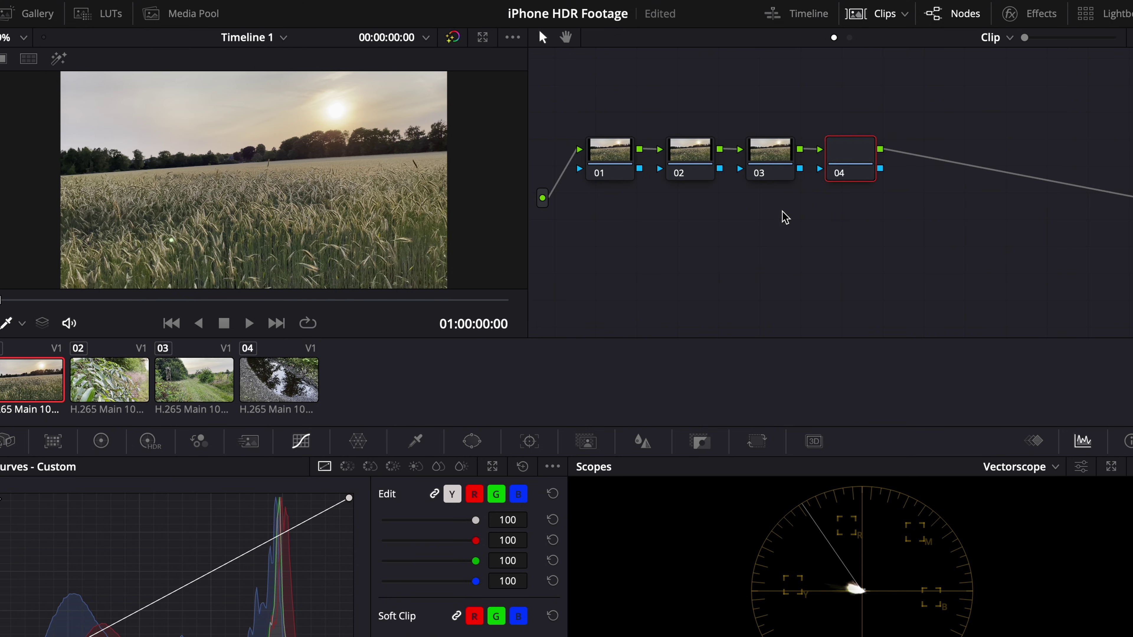
Find the Color Space Transform effect among the Resolve FX Color effects and apply it to node 04
left_click(1042, 18)
scroll(971, 185, "down", 4)
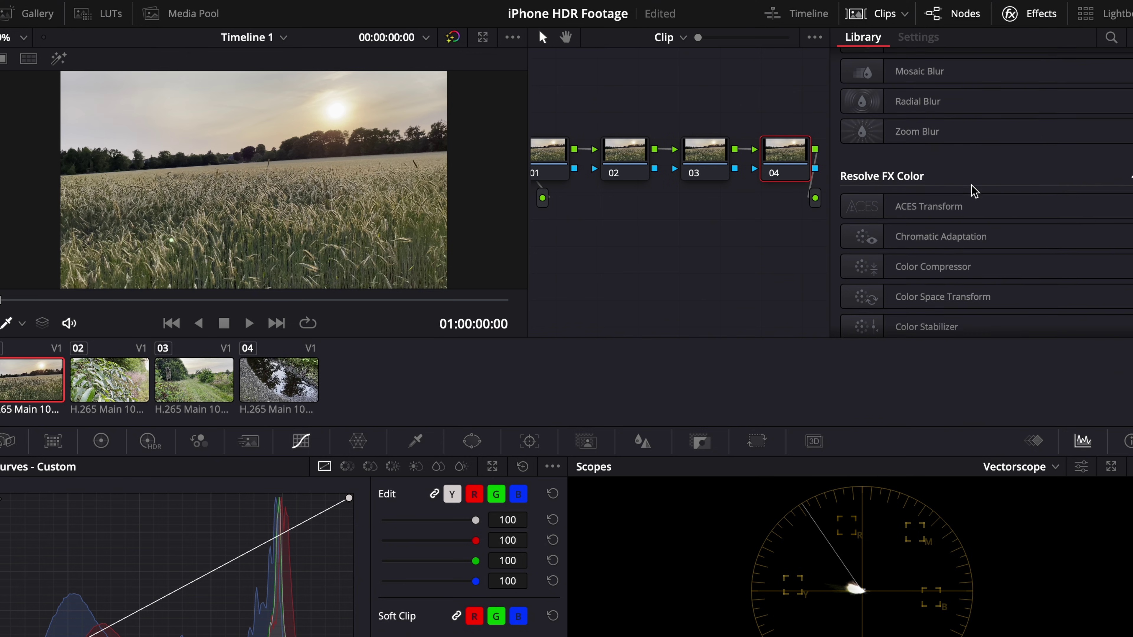
left_click(938, 279)
left_click_drag(938, 278, 797, 160)
Set the Color Space Transform's input color space to Rec.2020 and its input gamma to Rec.2100 HLG
left_click(1012, 109)
scroll(986, 250, "down", 10)
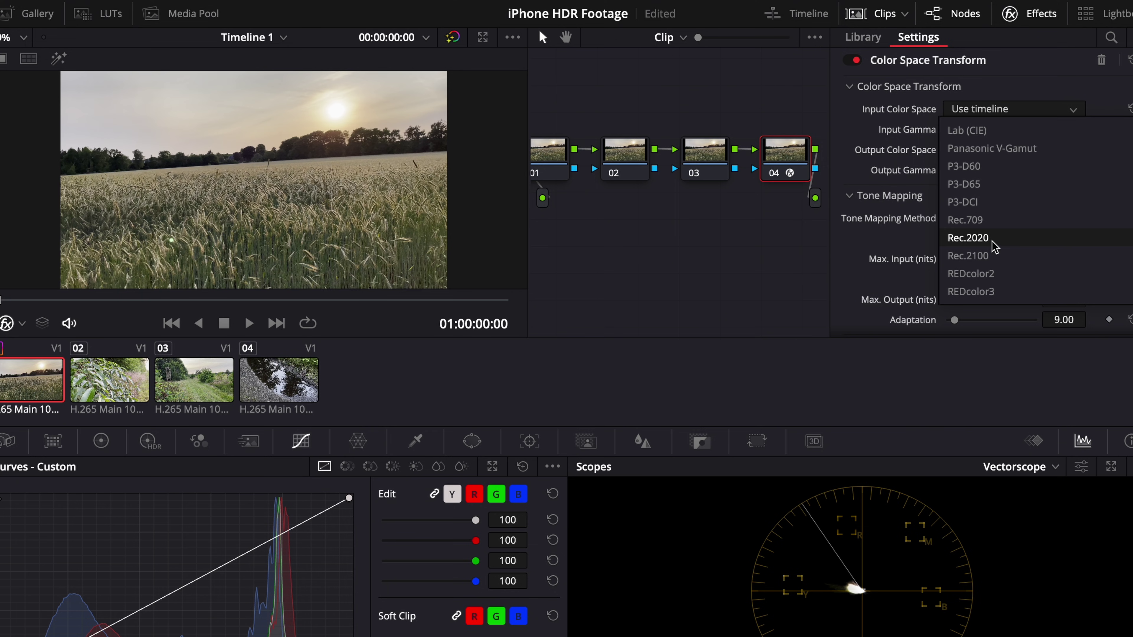
left_click(981, 238)
left_click(1021, 130)
scroll(1001, 223, "down", 5)
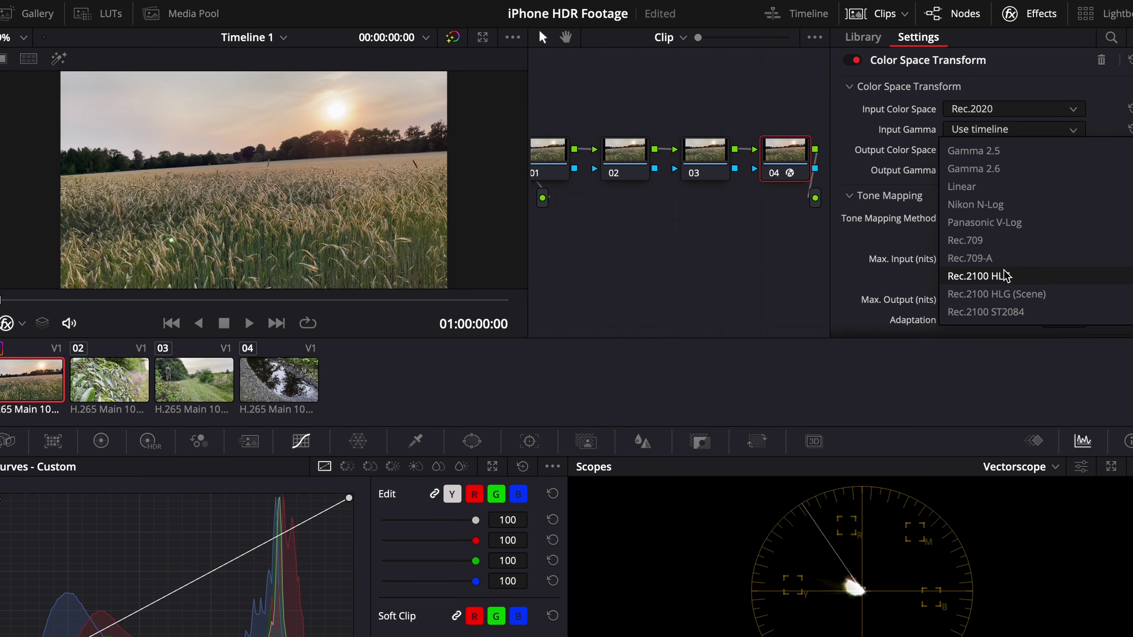
left_click(976, 276)
Set the Color Space Transform's output color space to Rec.709 and its output gamma to Rec.709
left_click(1036, 151)
scroll(1037, 151, "down", 8)
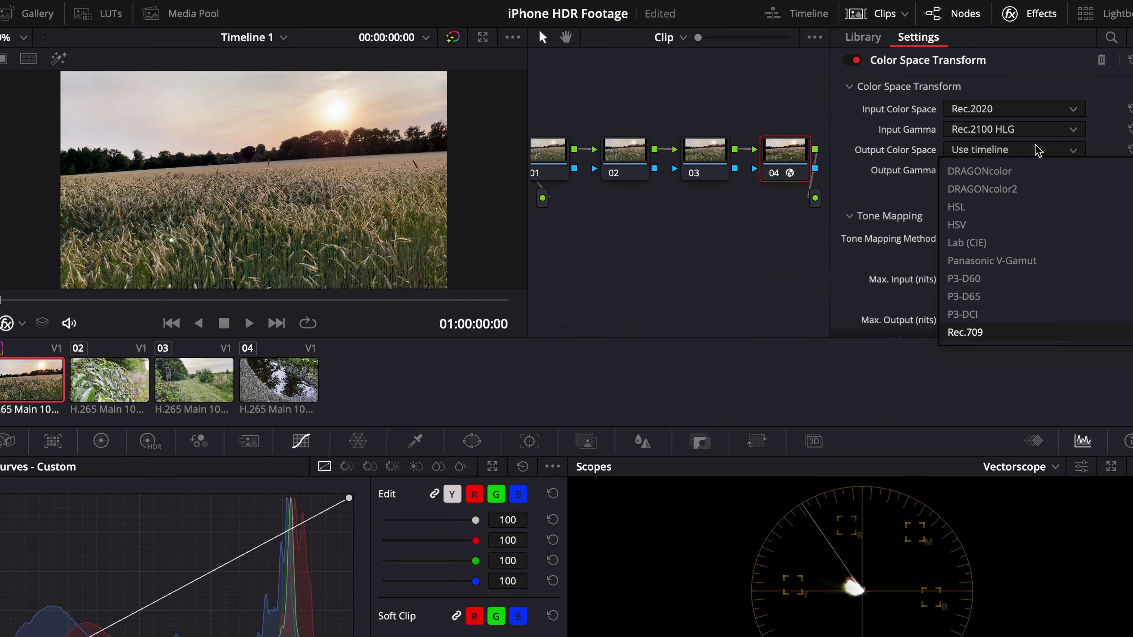
scroll(1021, 208, "down", 4)
left_click(1012, 280)
left_click(1024, 177)
scroll(1025, 215, "down", 6)
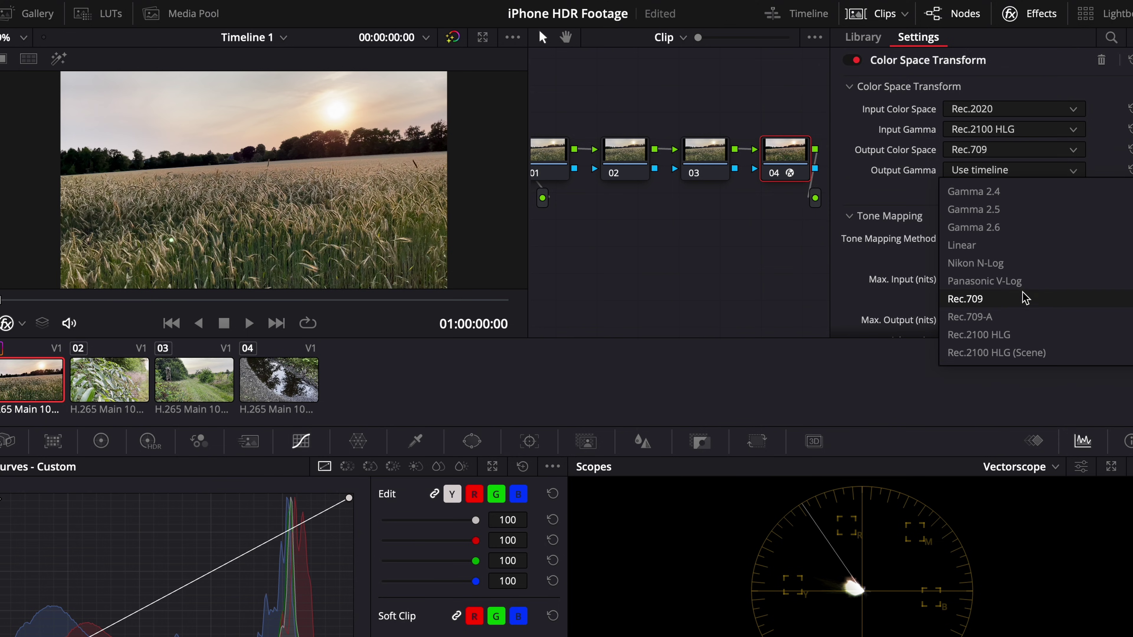
left_click(1023, 300)
Label node 04 as CST and node 03 as ADJ
right_click(855, 169)
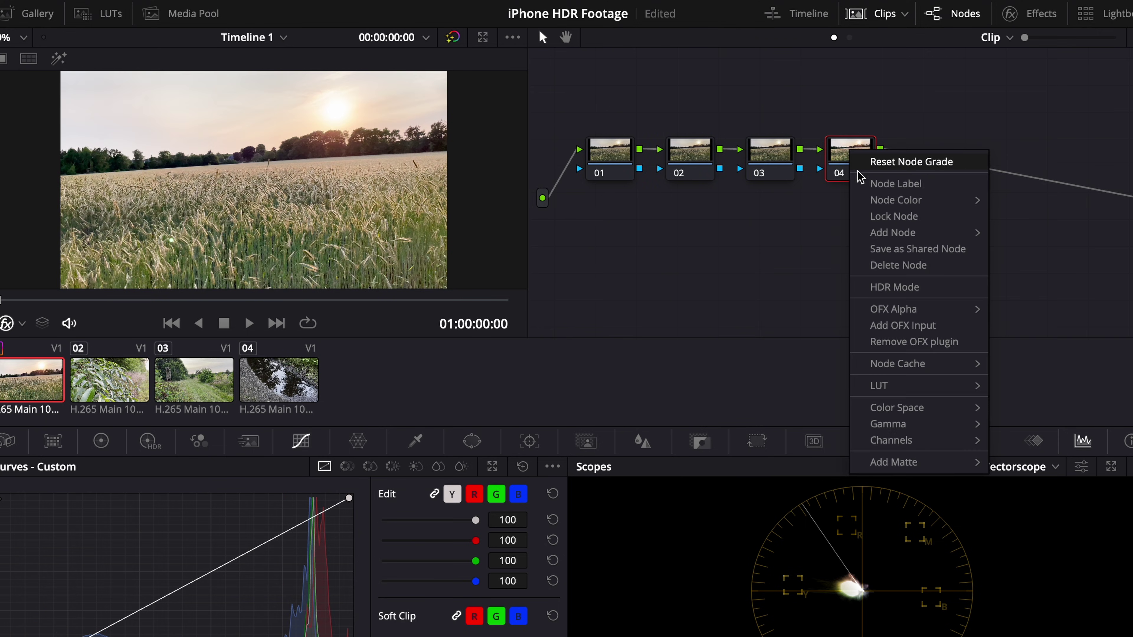
left_click(865, 182)
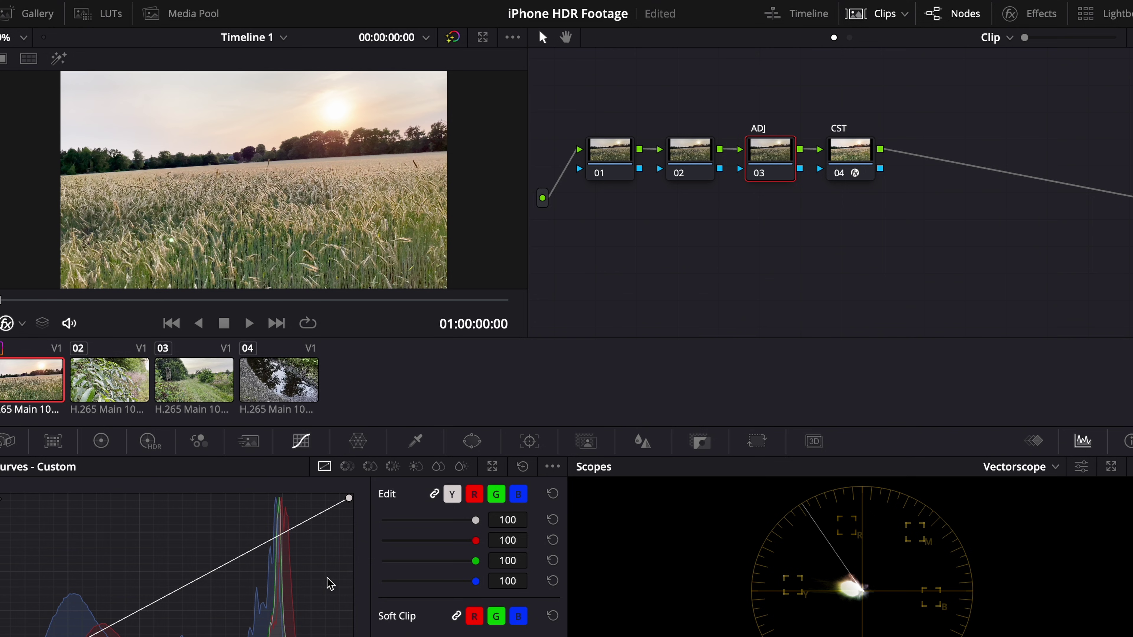
On clip 01's ADJ node, add a point to the custom curve's upper midtones, pull it slightly down and review the clip
left_click_drag(222, 301, 307, 306)
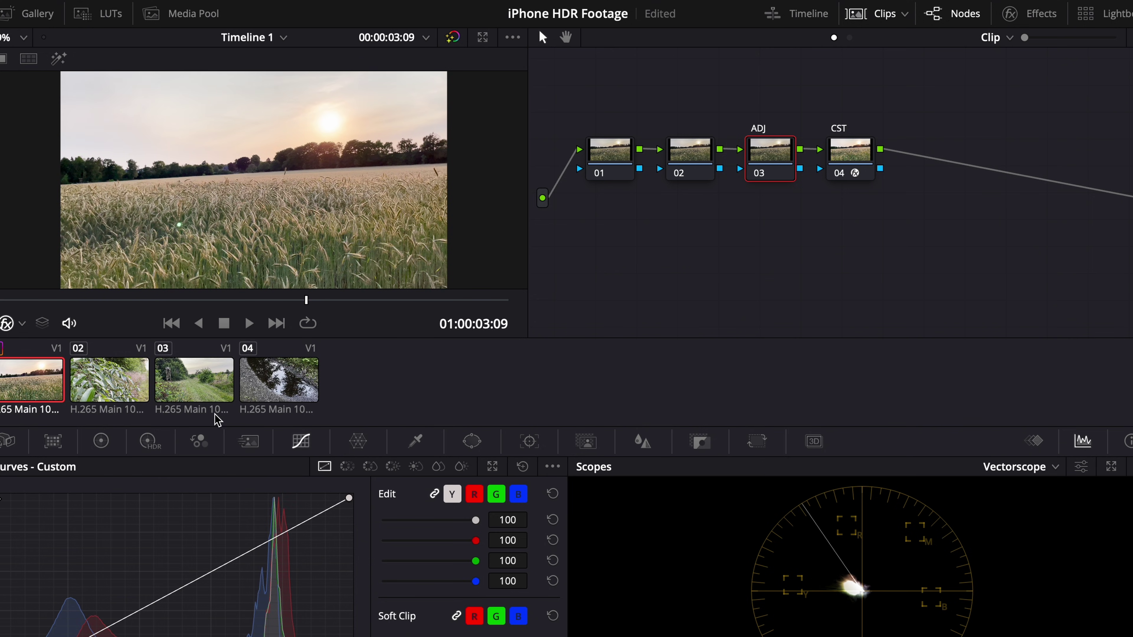
left_click(206, 578)
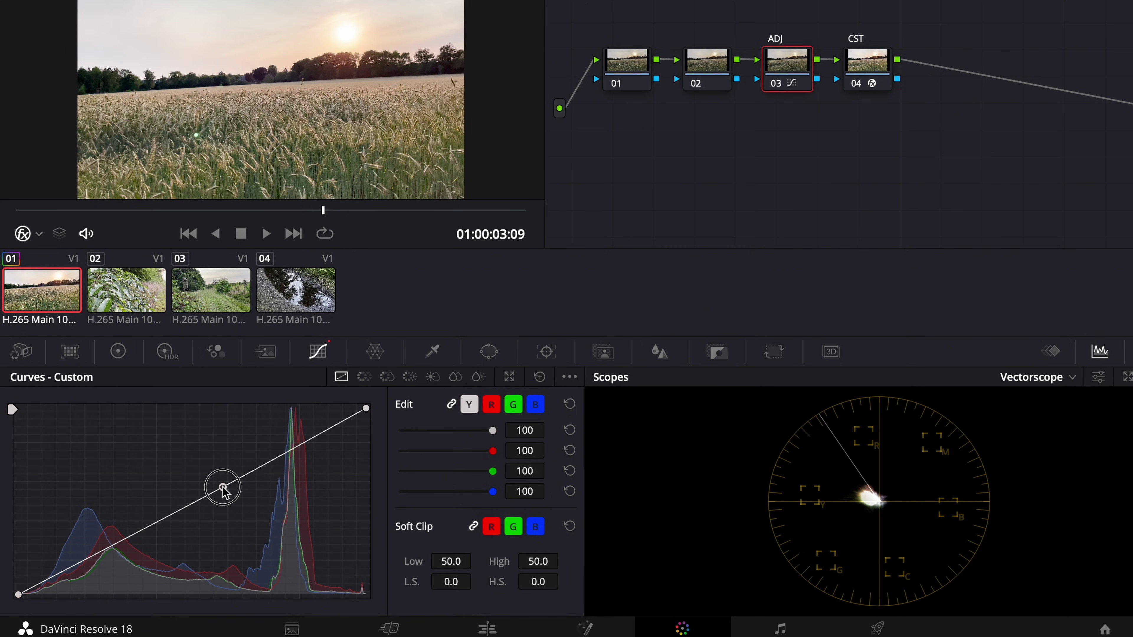
left_click_drag(222, 488, 256, 483)
left_click(192, 216)
left_click_drag(193, 215, 227, 211)
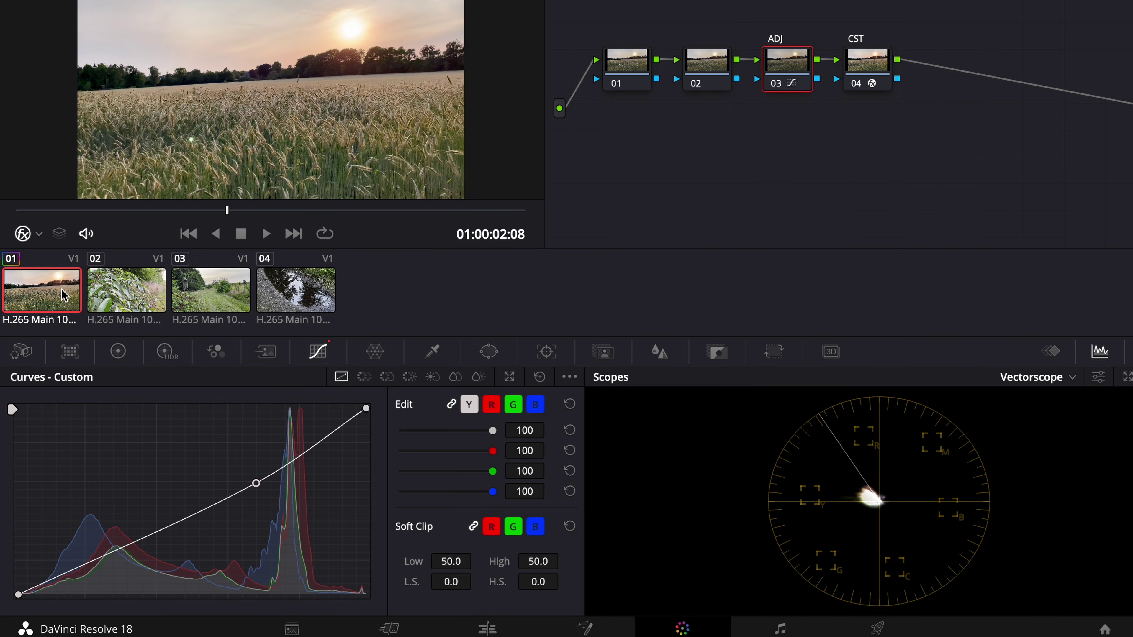
Select clips 02, 03 and 04 together and paste clip 01's grade onto them
left_click(143, 294)
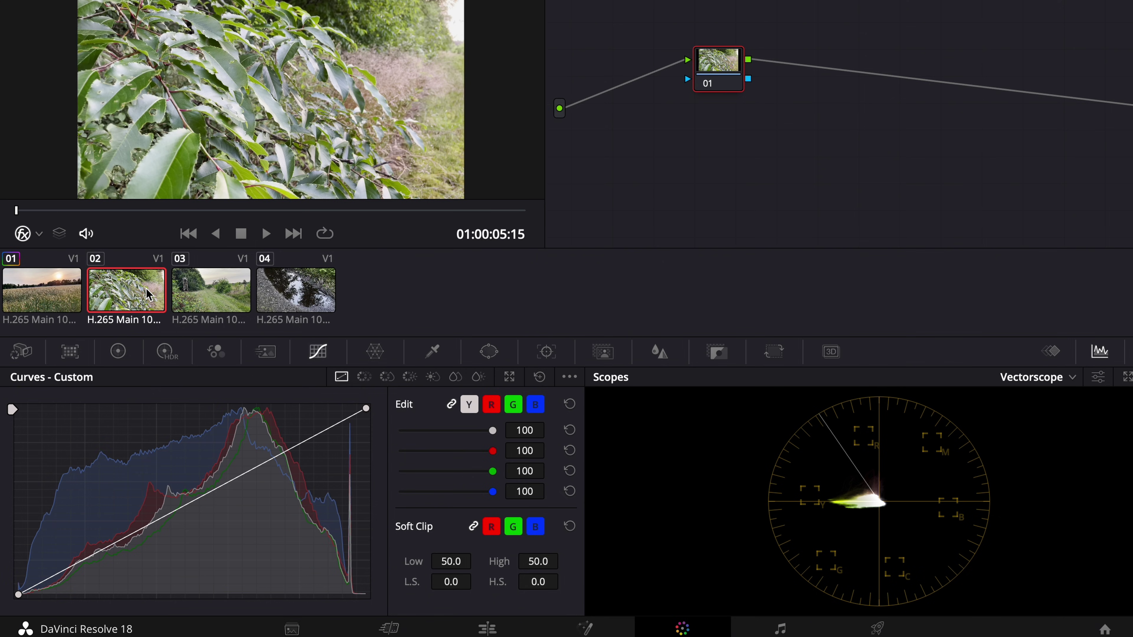
left_click(205, 294, "super")
left_click(212, 295, "super")
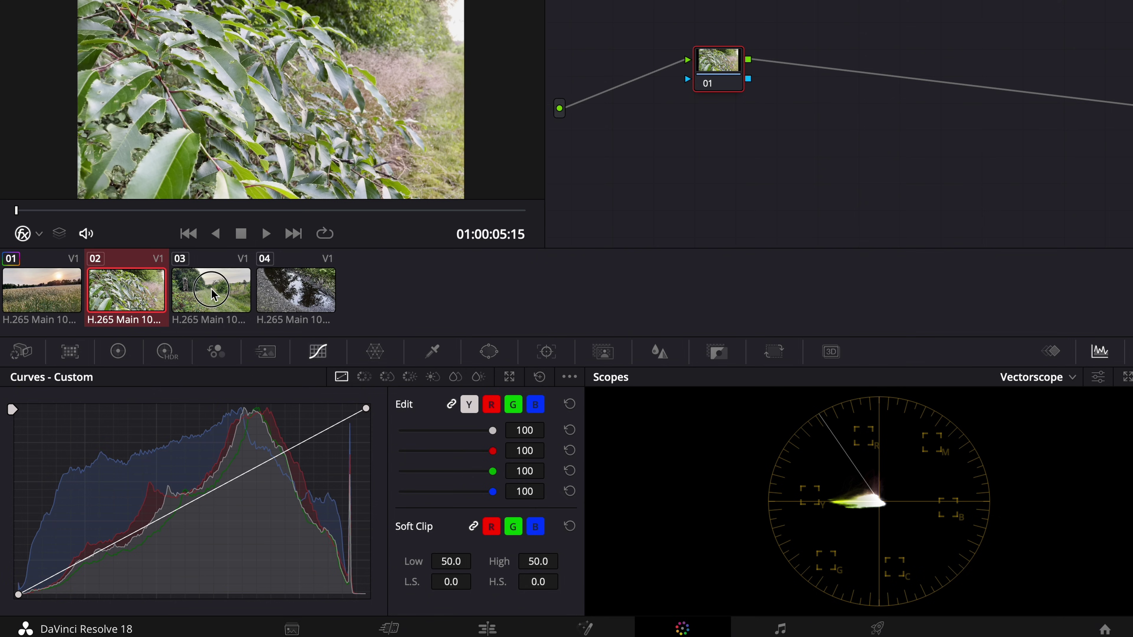
left_click(212, 290, "super")
left_click(296, 289, "super")
key("super+v")
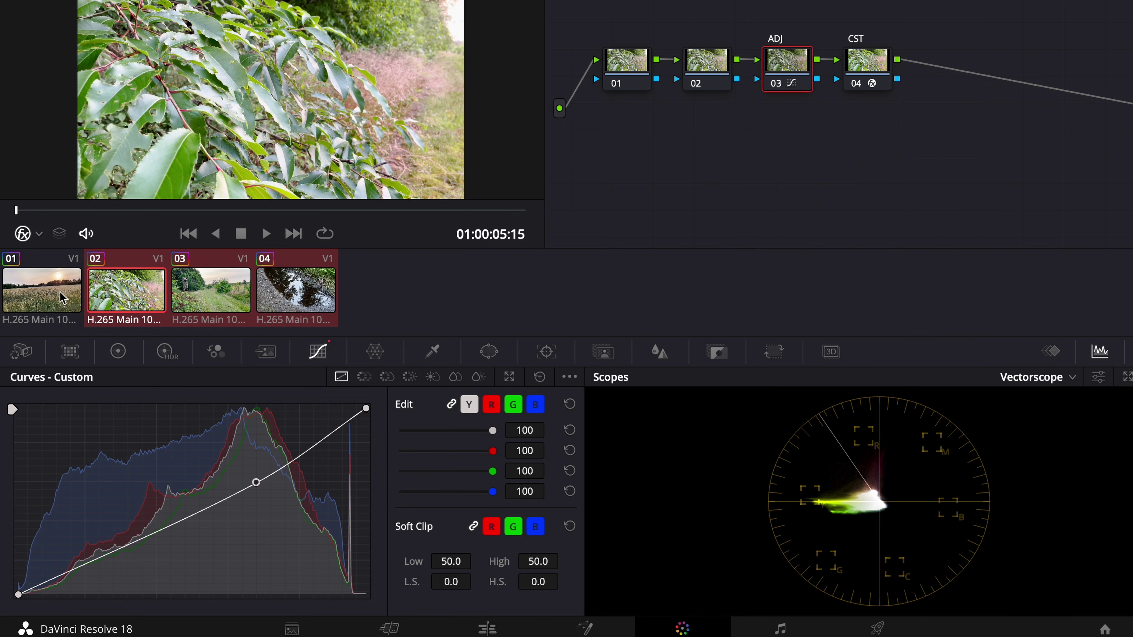
left_click(474, 168)
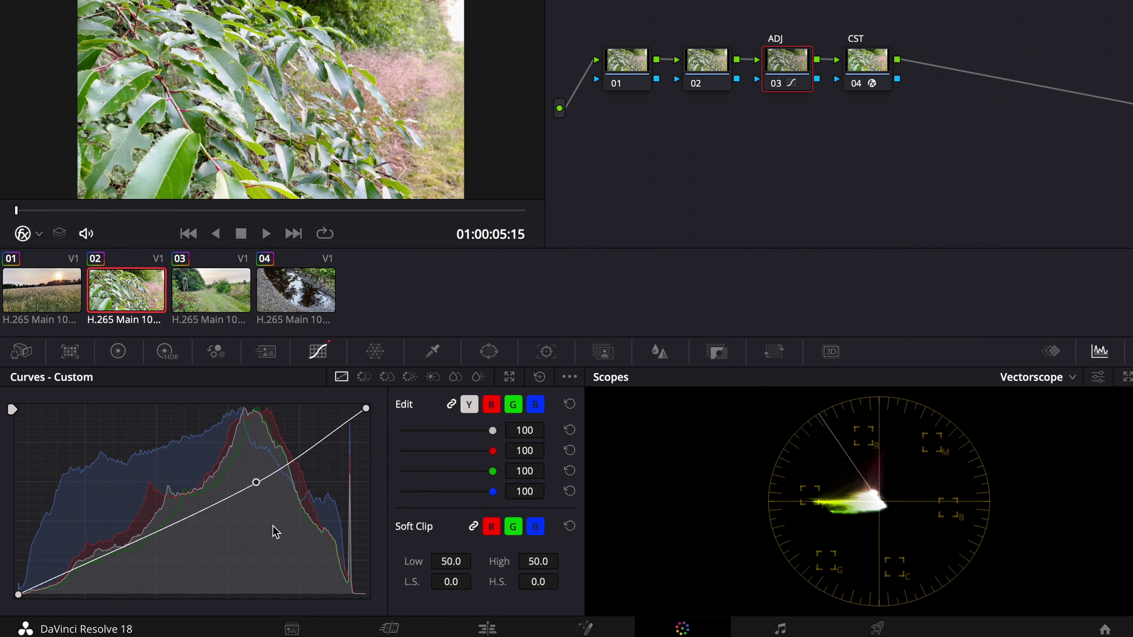
Lower the custom curve point on the ADJ nodes of clips 02 and 03, and check other frames of the footage
left_click_drag(258, 483, 261, 493)
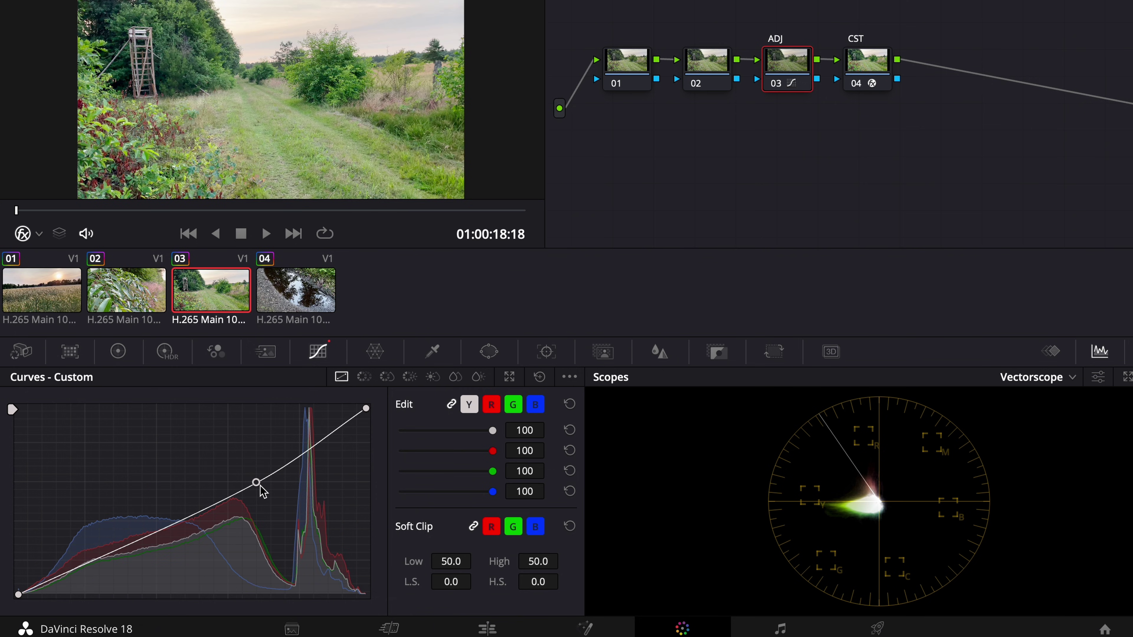
left_click_drag(257, 483, 221, 513)
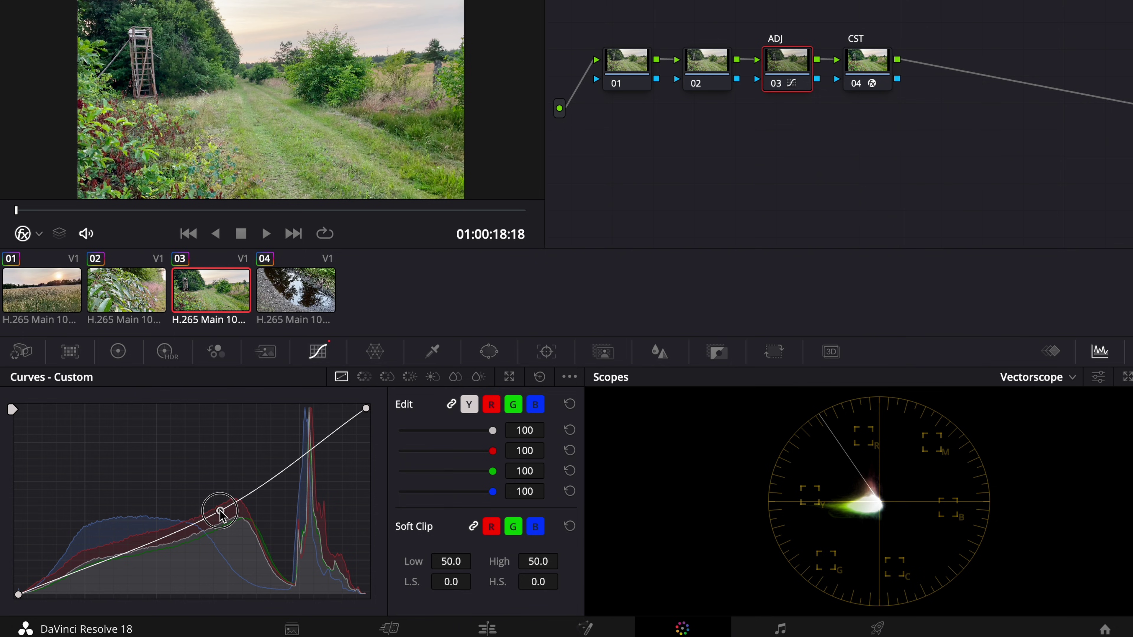
left_click(286, 210)
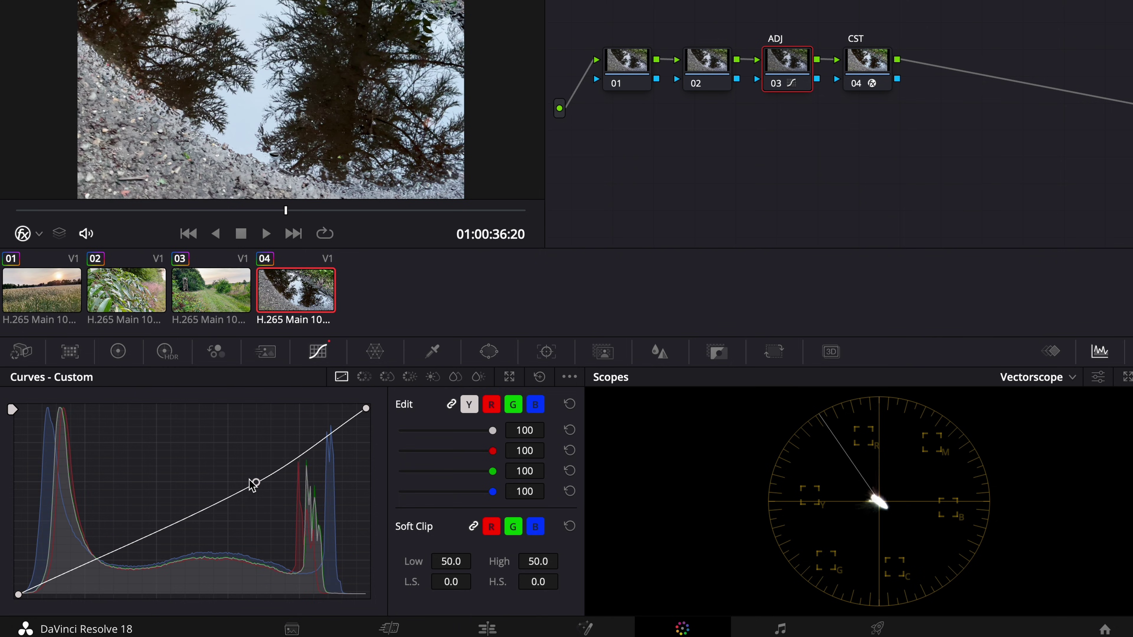
left_click(256, 210)
left_click_drag(256, 214, 237, 212)
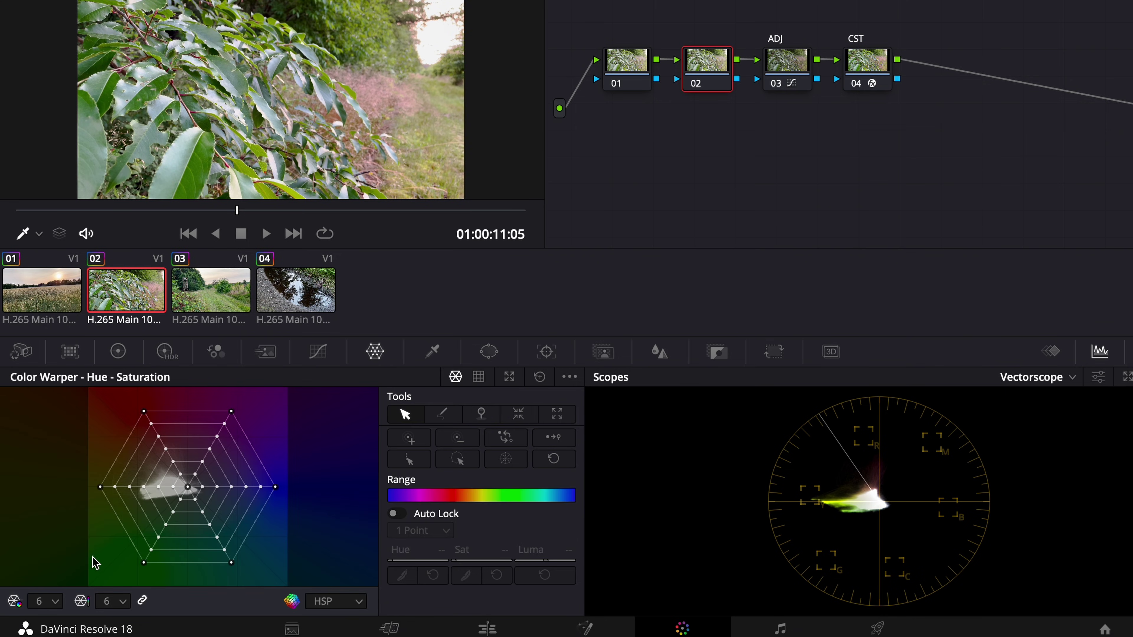
Set the hue resolution of the Color Warper's hue-saturation grid to 12 on clip 02's second node
left_click(44, 601)
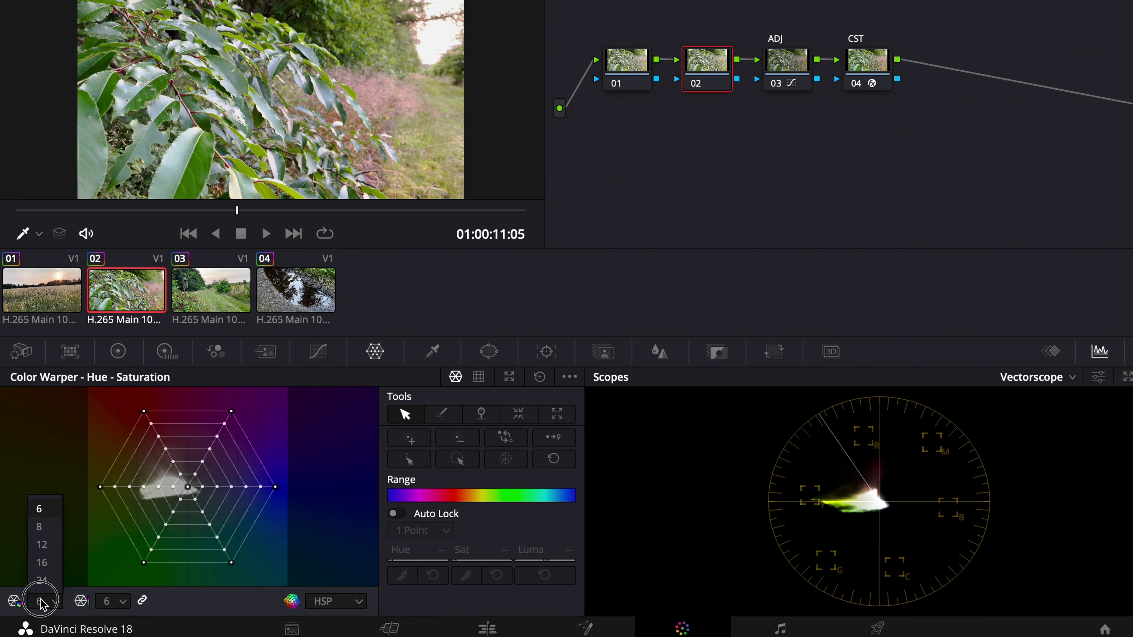
left_click(49, 545)
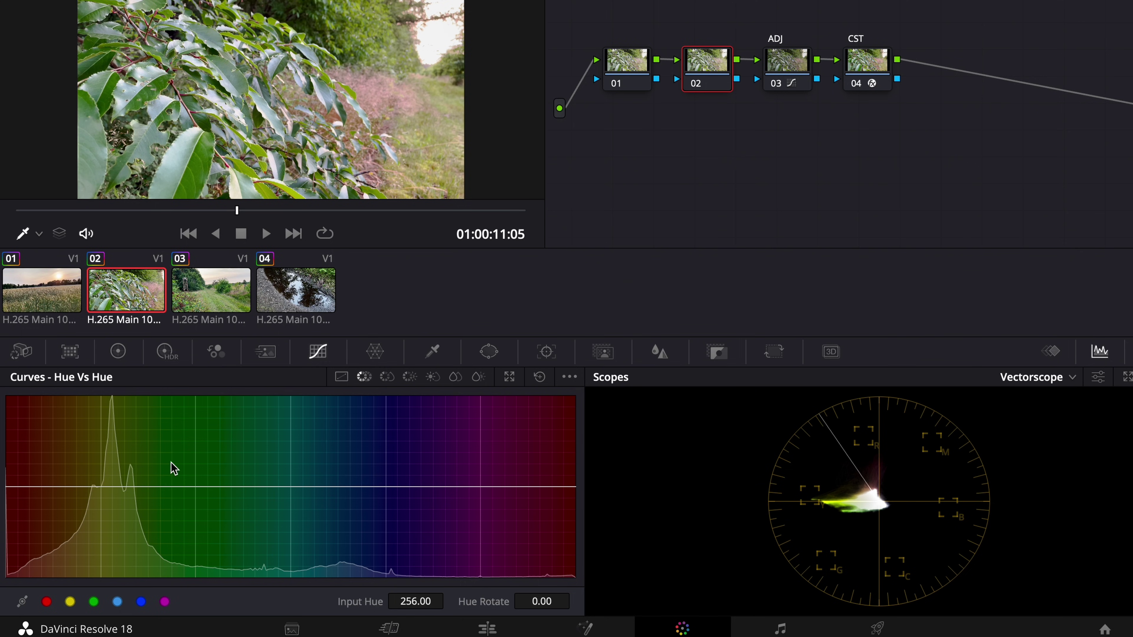
Label clip 02's node 01 as HUE and node 02 as CURVES
right_click(624, 73)
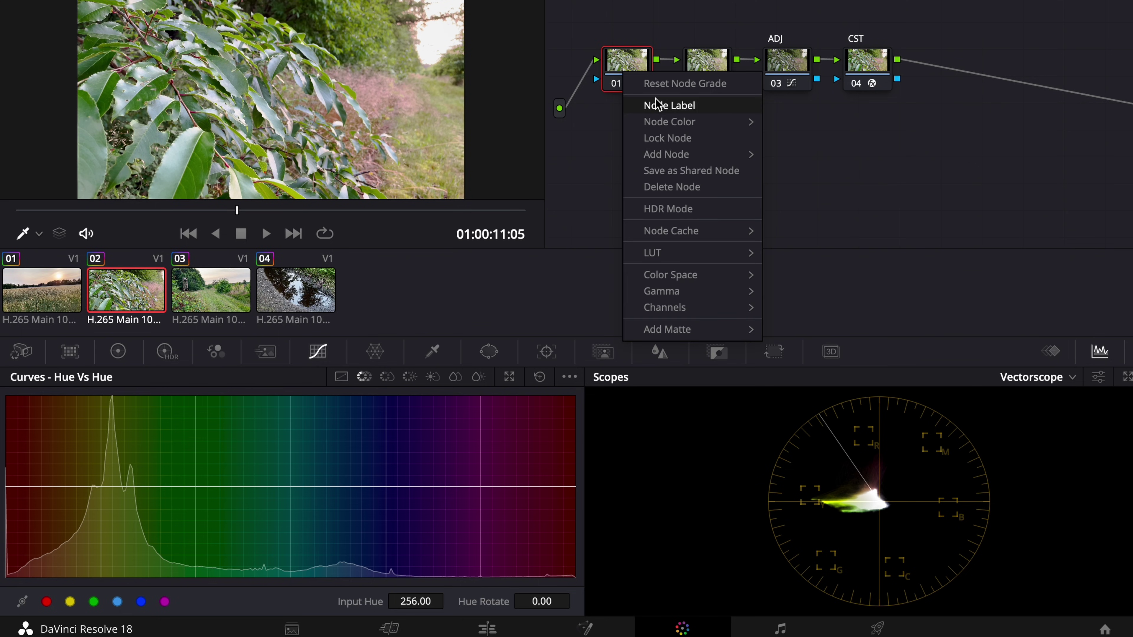
left_click(655, 104)
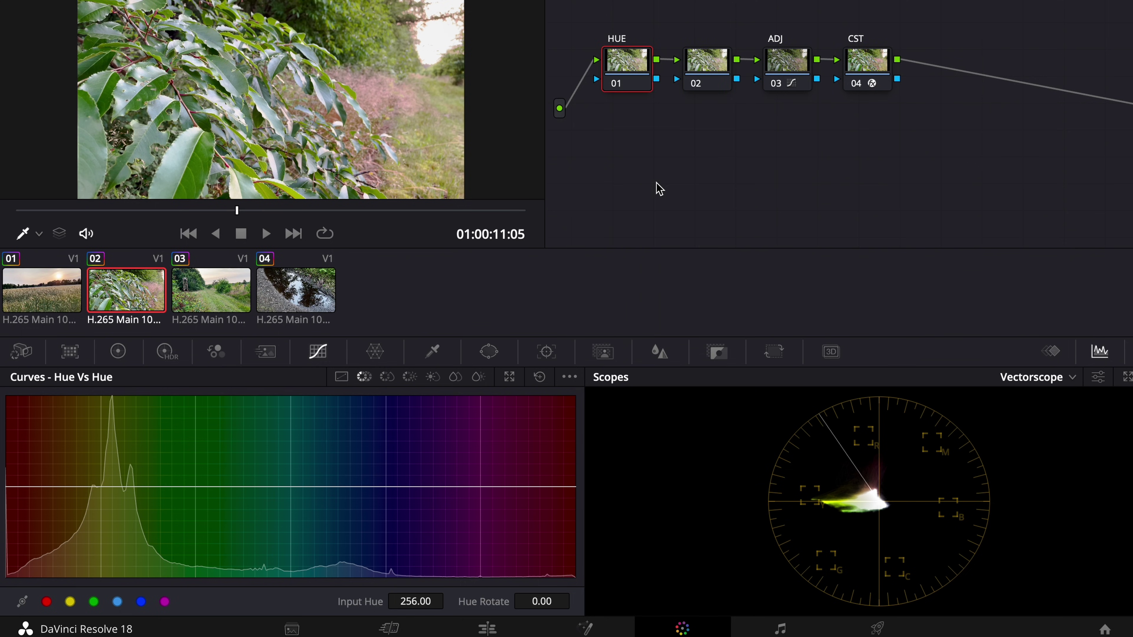
right_click(719, 67)
left_click(734, 94)
type("CURVES")
key("Return")
Shape a gentle S-curve on clip 02's CURVES node, lowering the shadows and white point and slightly lifting the black point
left_click(718, 56)
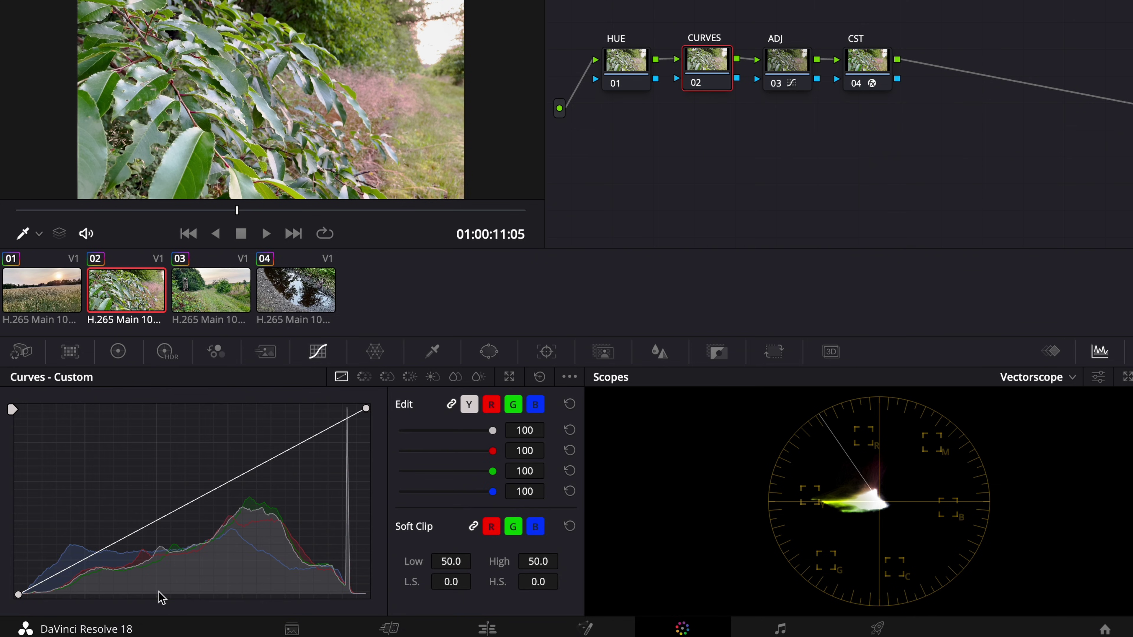
left_click(92, 555)
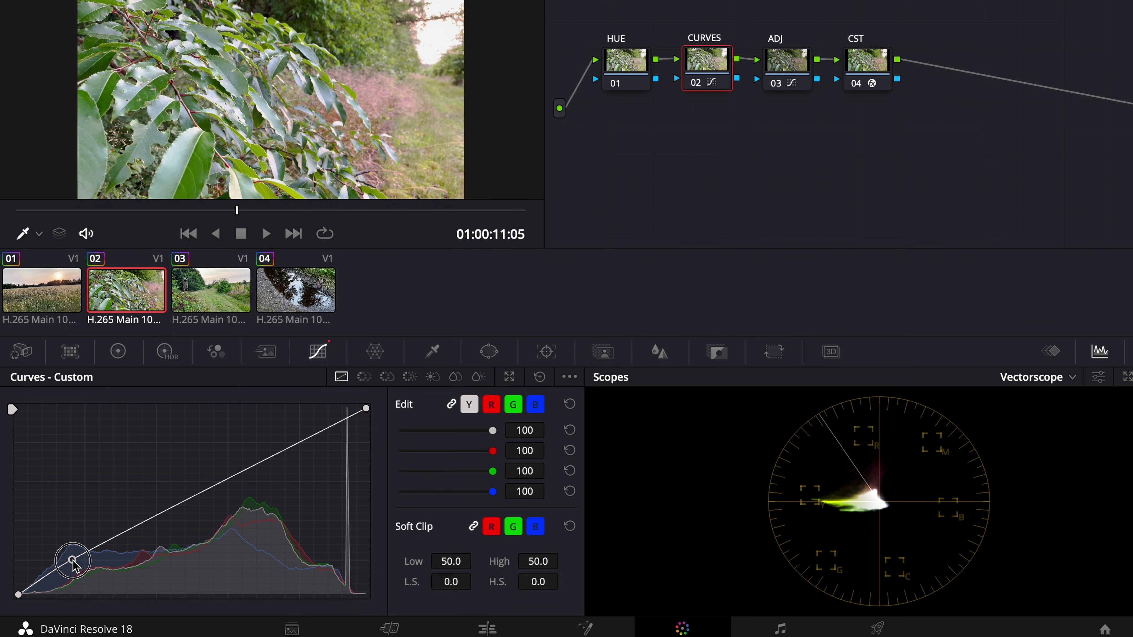
left_click_drag(92, 555, 99, 561)
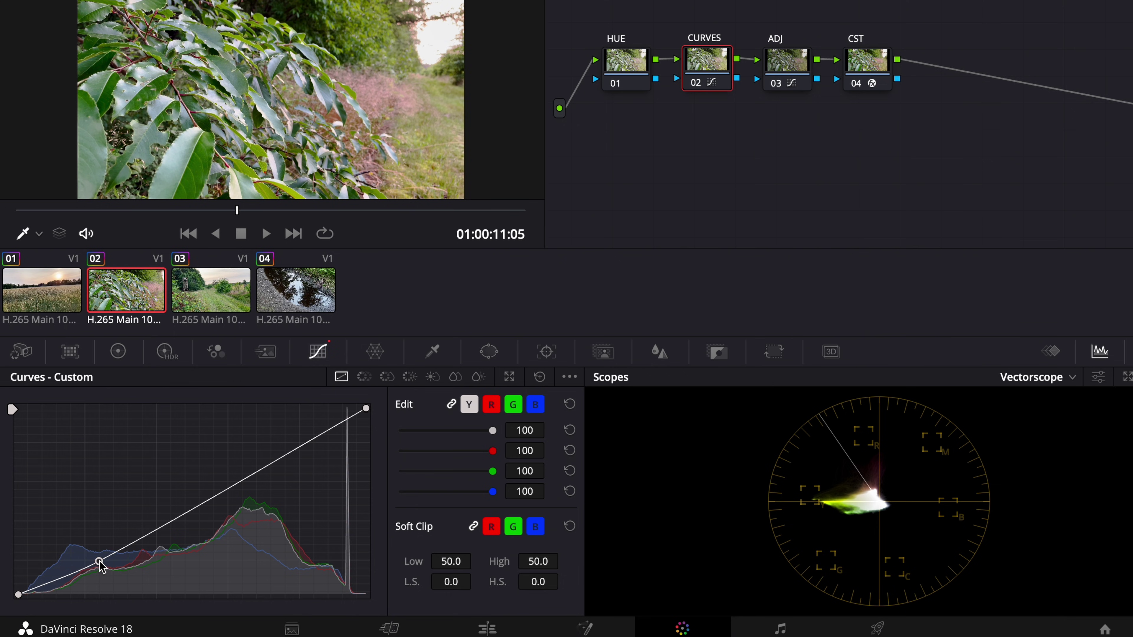
left_click_drag(283, 458, 252, 470)
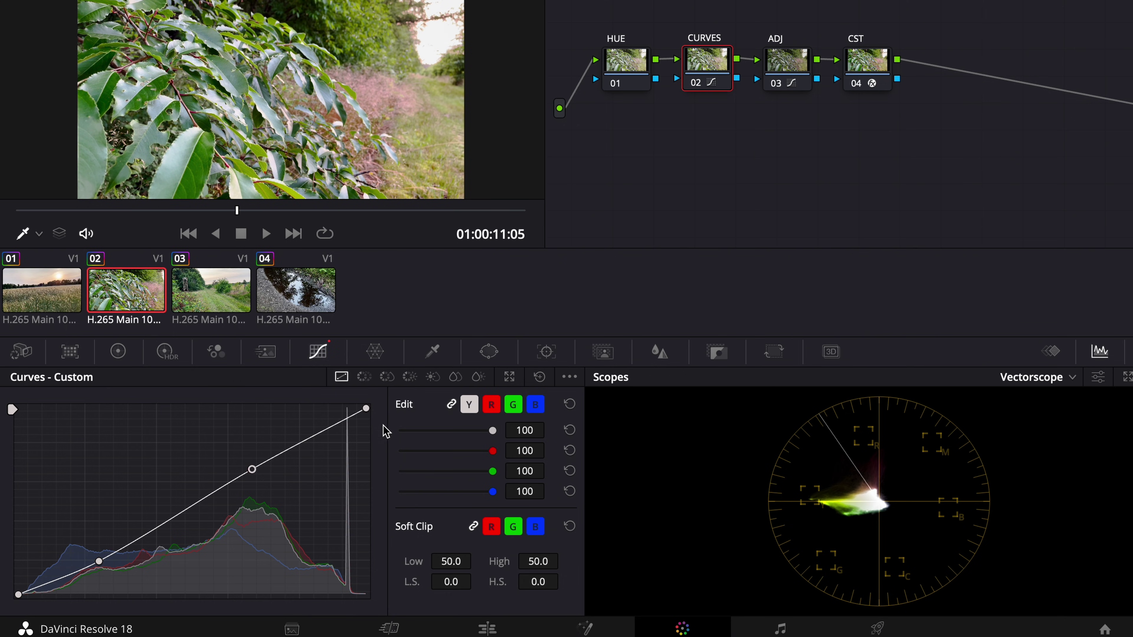
left_click_drag(371, 413, 366, 422)
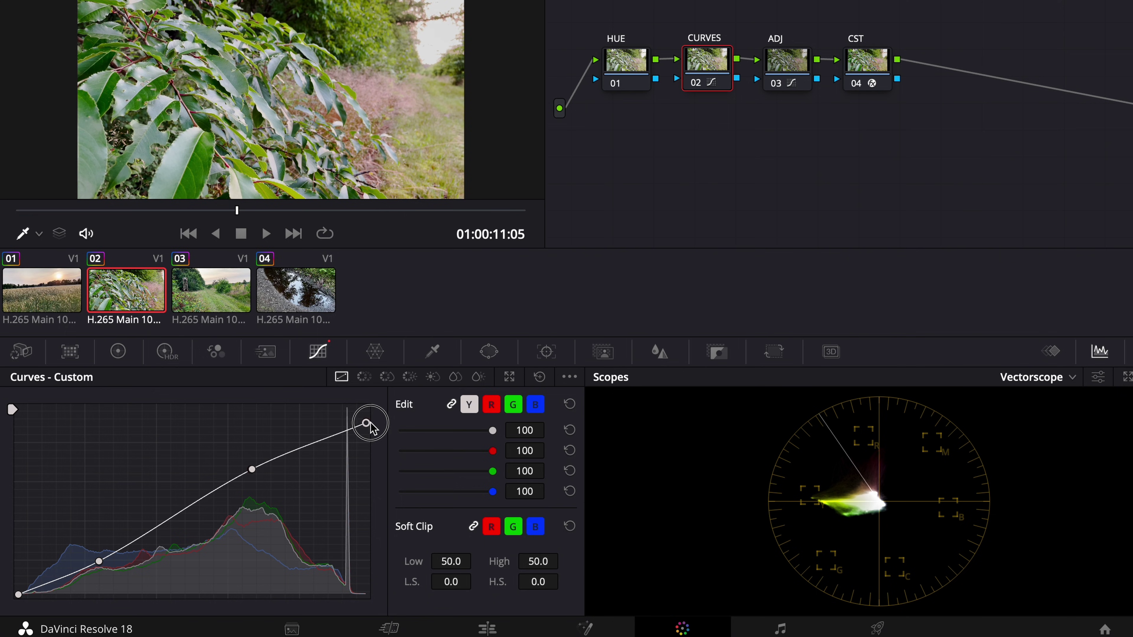
left_click_drag(14, 594, 18, 591)
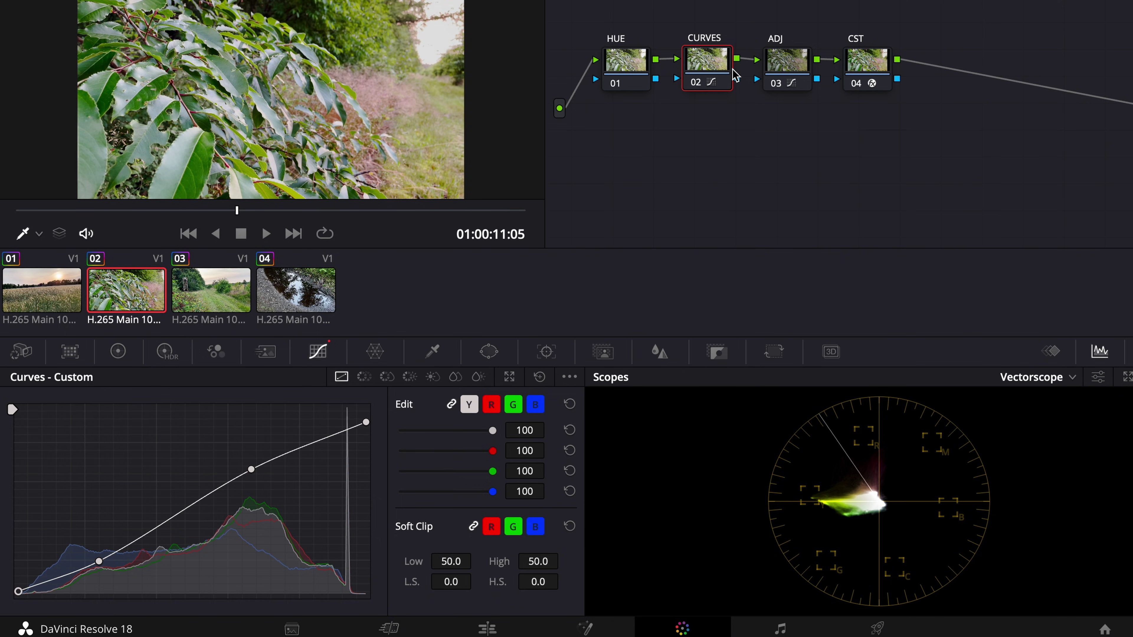
On clip 02's HUE node, add yellow and green Hue Vs Hue points and shift them to hue rotations of about 5.60 and -5.60
left_click(643, 65)
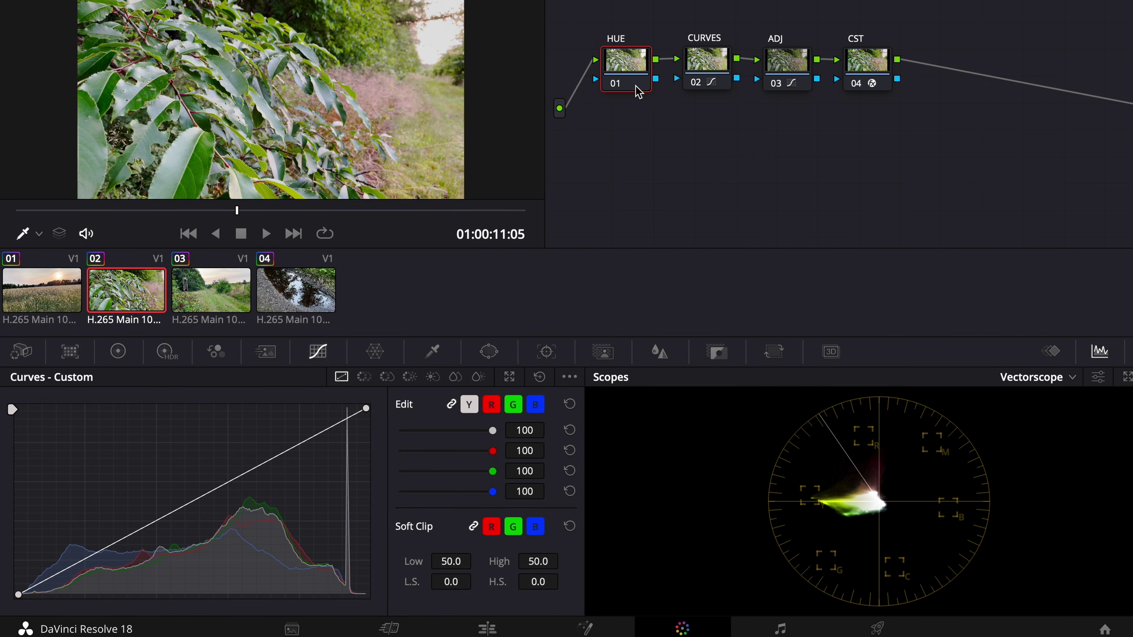
left_click(369, 371)
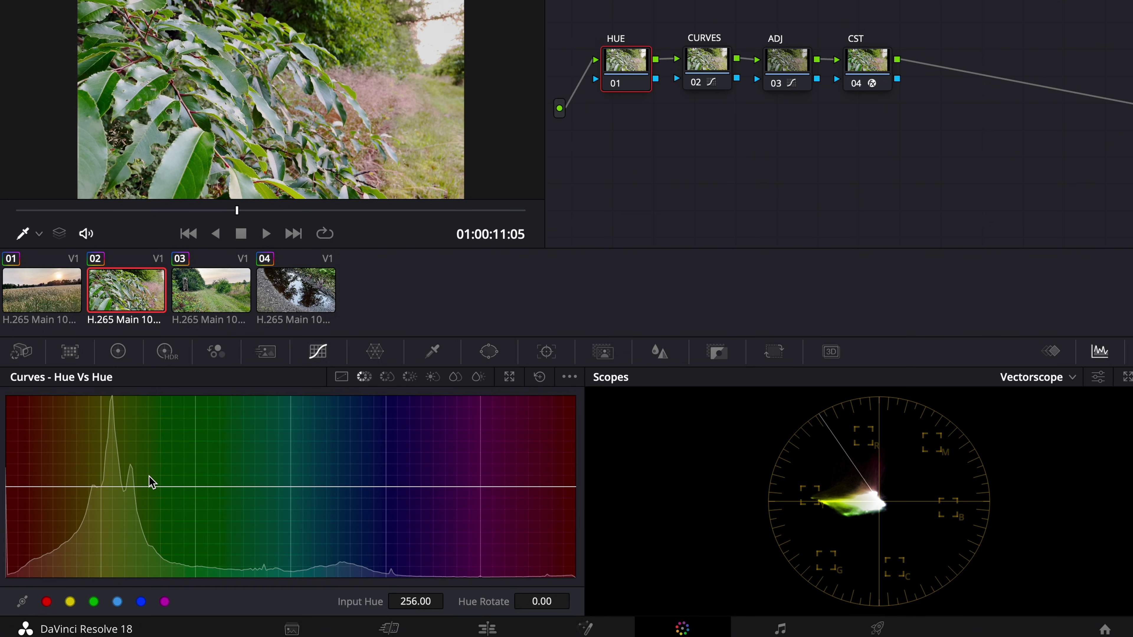
left_click(70, 602)
left_click(93, 603)
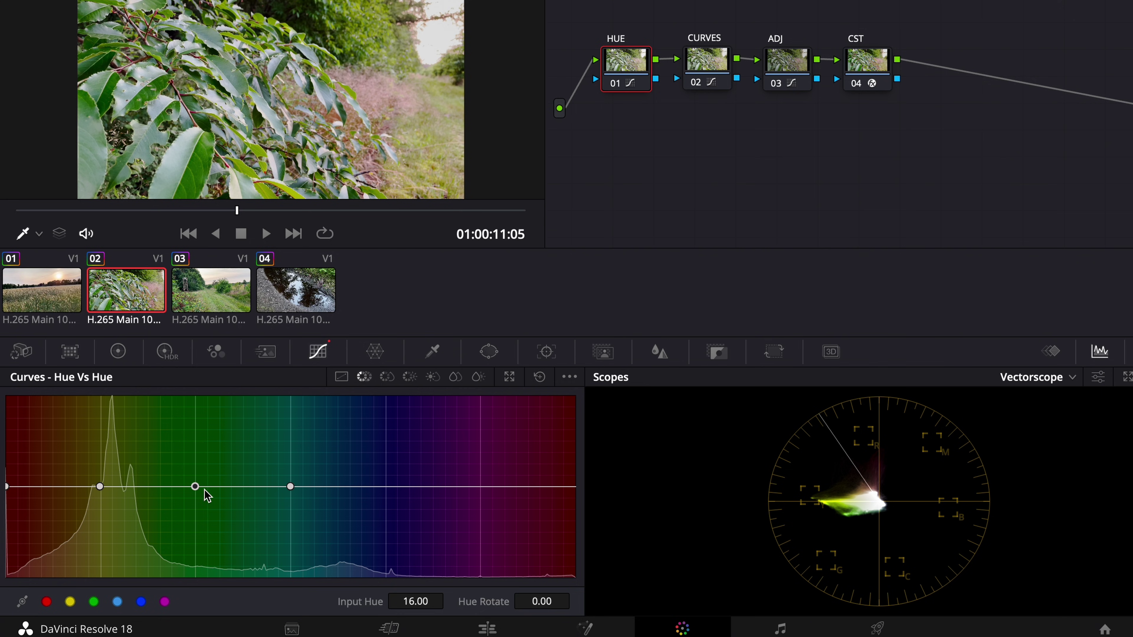
left_click_drag(101, 489, 65, 483)
left_click_drag(197, 492, 165, 489)
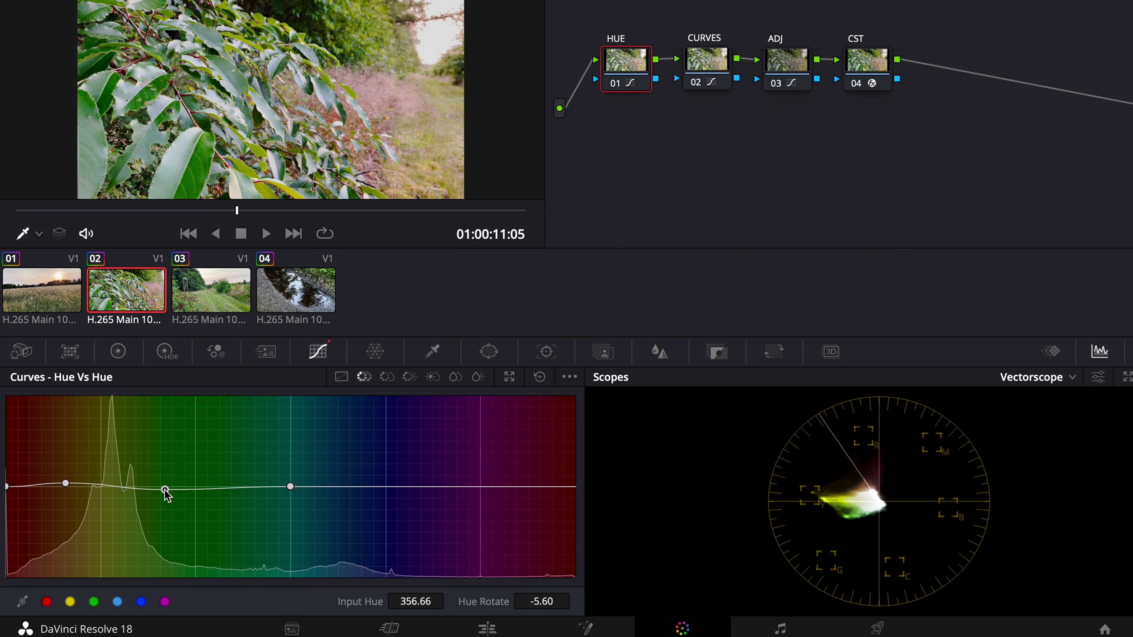
Compare clip 02 with and without the HUE node's adjustment
key("ctrl+d")
key("ctrl+d")
key("ctrl+d")
key("ctrl+d")
key("ctrl+d")
key("ctrl+d")
key("ctrl+d")
key("ctrl+d")
key("ctrl+d")
key("ctrl+d")
key("ctrl+d")
key("ctrl+d")
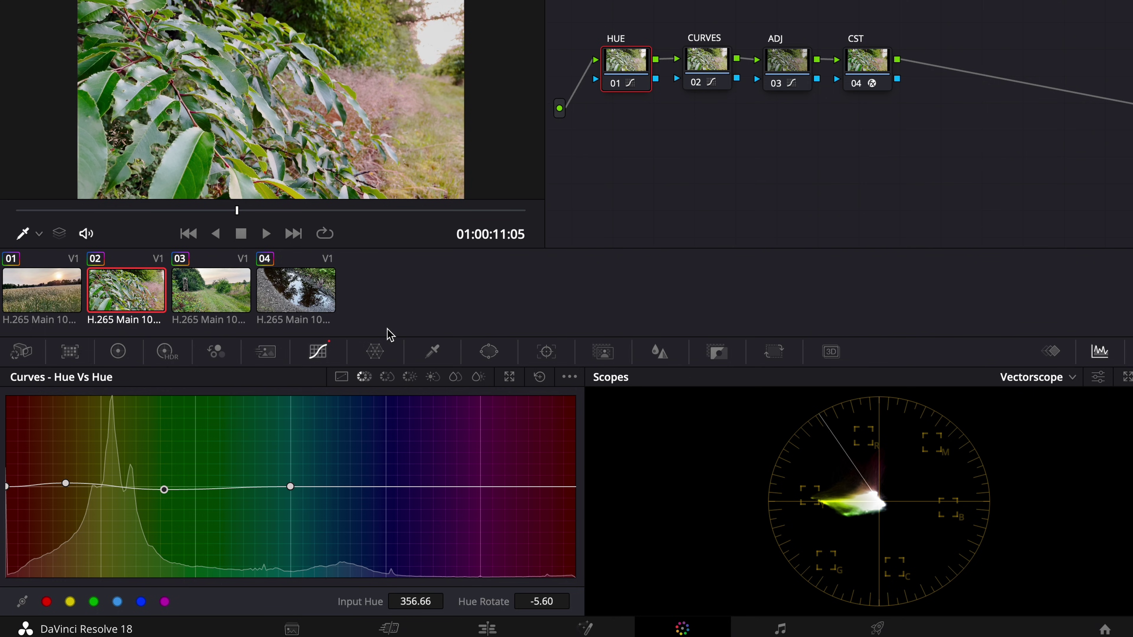
Enlarge the viewer and fine-tune the yellow Hue Vs Hue point slightly upward and the green one slightly downward
key("alt+f")
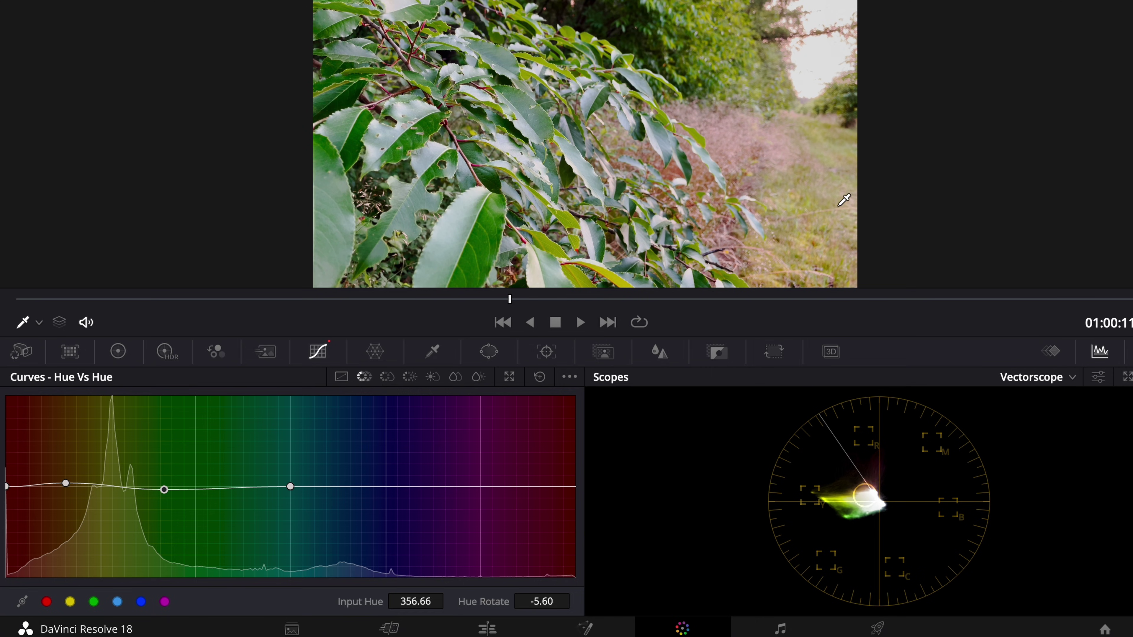
left_click(67, 484)
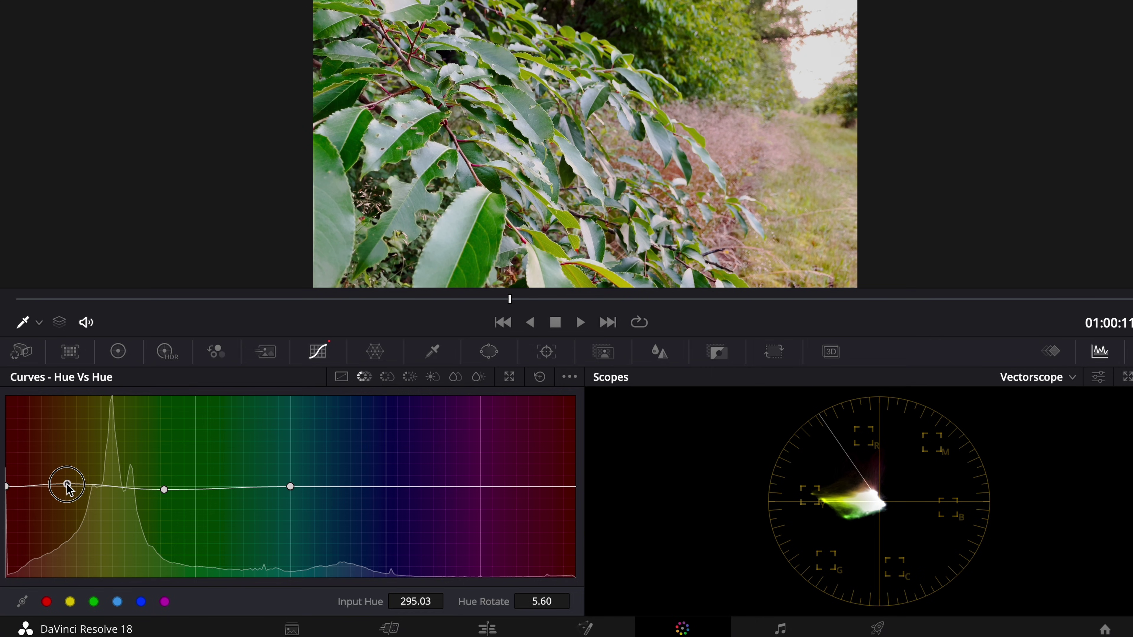
left_click_drag(67, 483, 68, 482)
left_click_drag(164, 489, 162, 491)
Add Hue Vs Sat points on the HUE node, raising the greens slightly and the yellows to a saturation of 1.10, and check the bypassed image
left_click(387, 378)
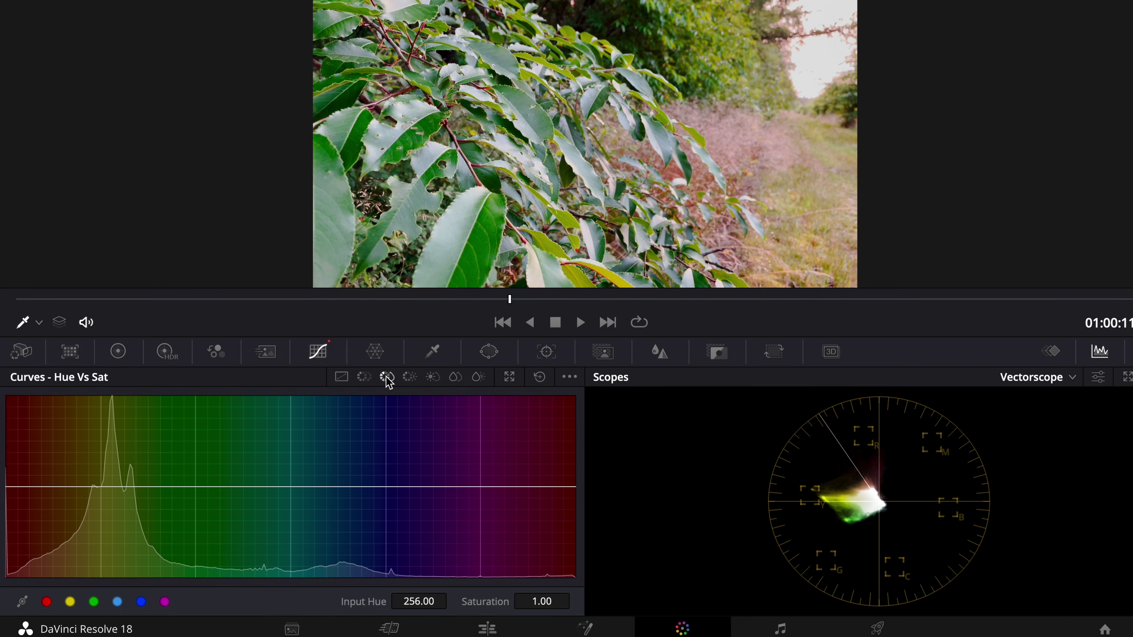
left_click(95, 602)
left_click(96, 602)
mouse_move(189, 485)
left_mouse_down()
mouse_move(194, 470)
mouse_move(192, 479)
left_mouse_up()
mouse_move(99, 487)
left_mouse_down()
mouse_move(91, 465)
mouse_move(104, 513)
mouse_move(96, 477)
left_mouse_up()
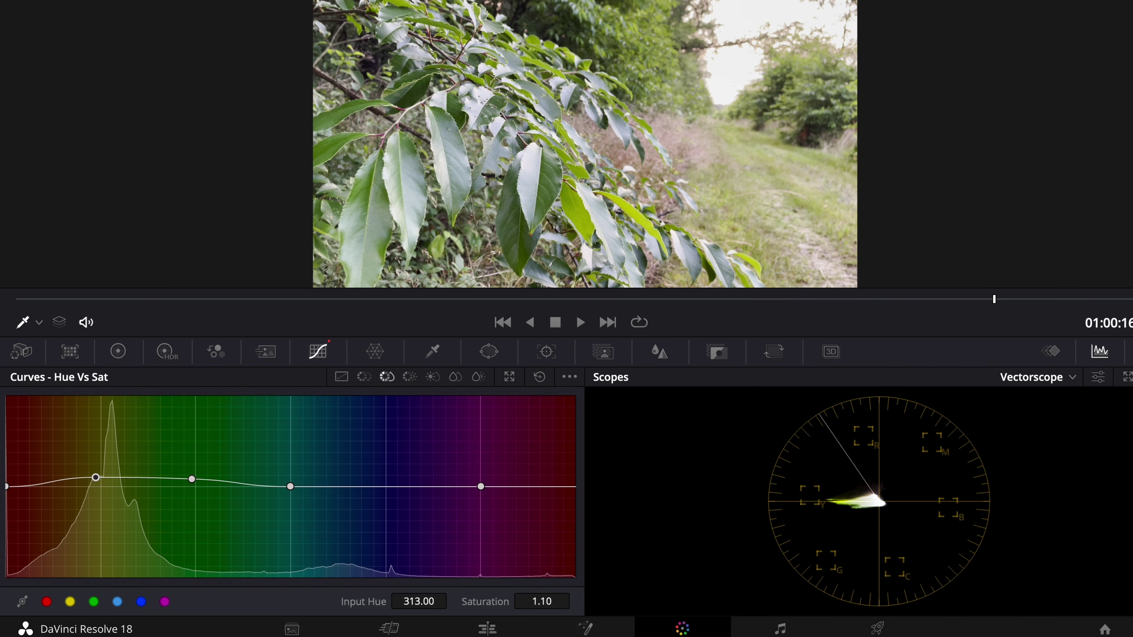
key("shift+d")
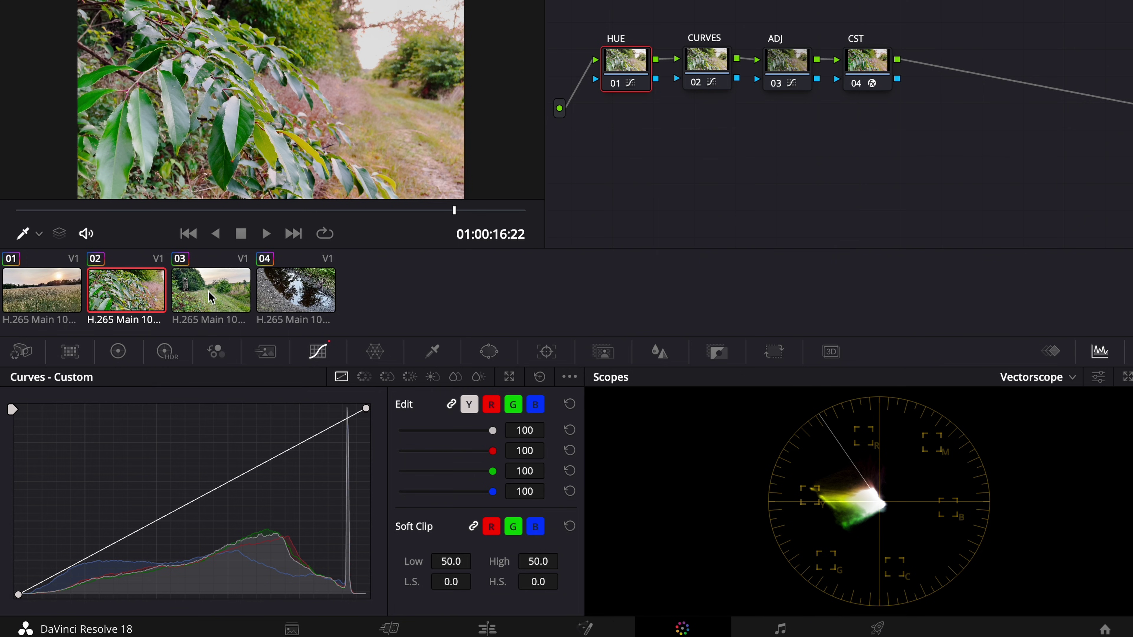
Paste clip 02's grade onto clips 03 and 01
left_click(216, 296)
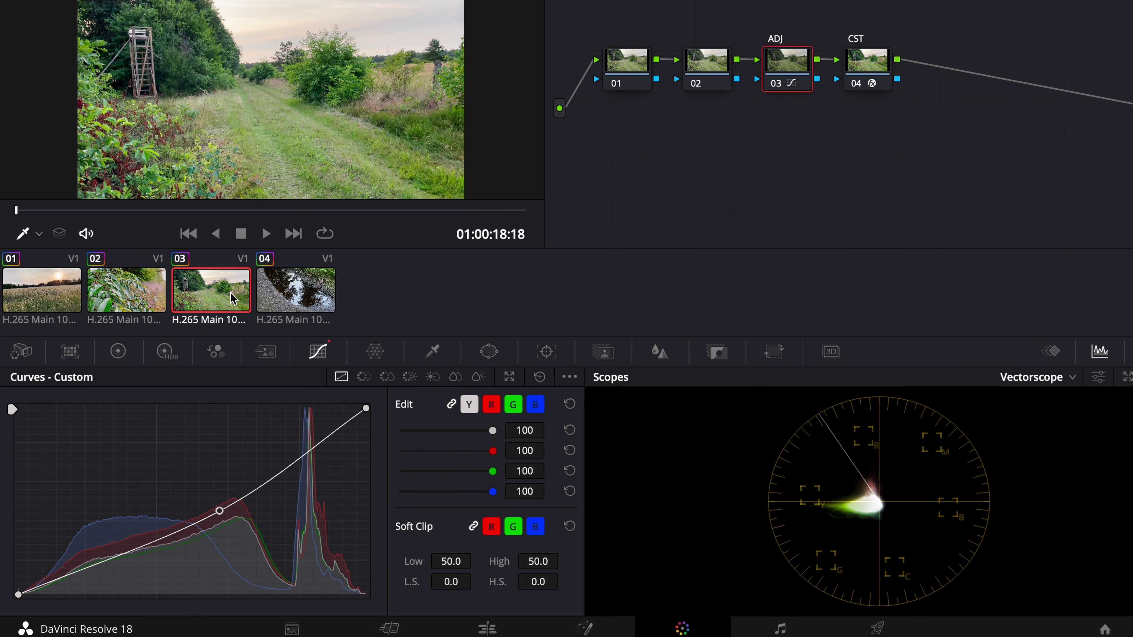
key("super+v")
left_click_drag(397, 208, 129, 238)
left_click(42, 289)
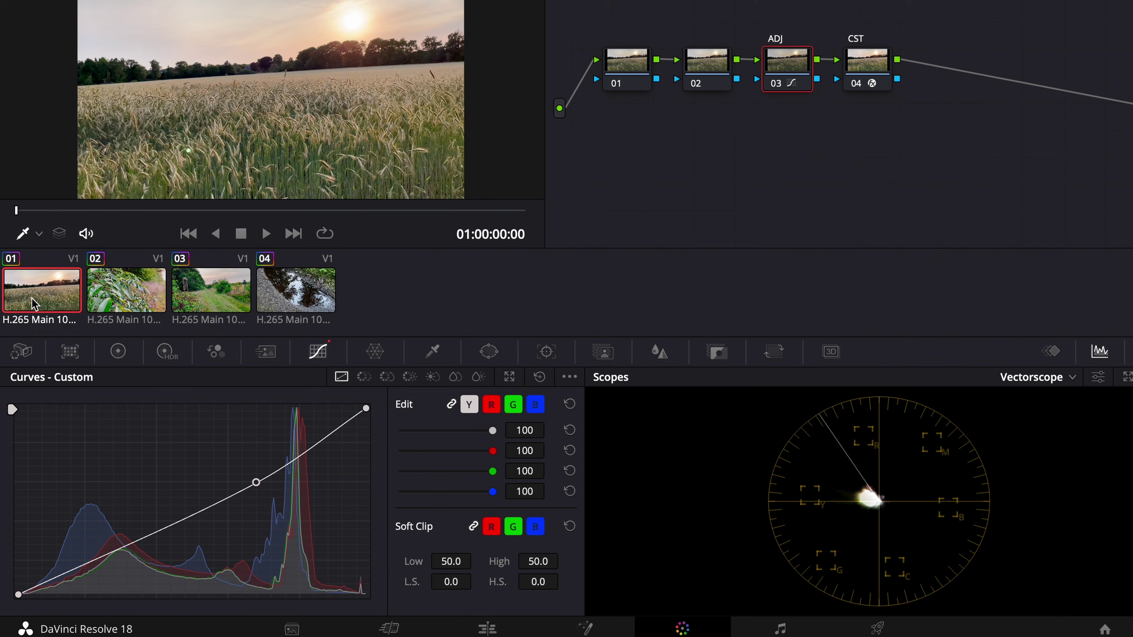
key("super+v")
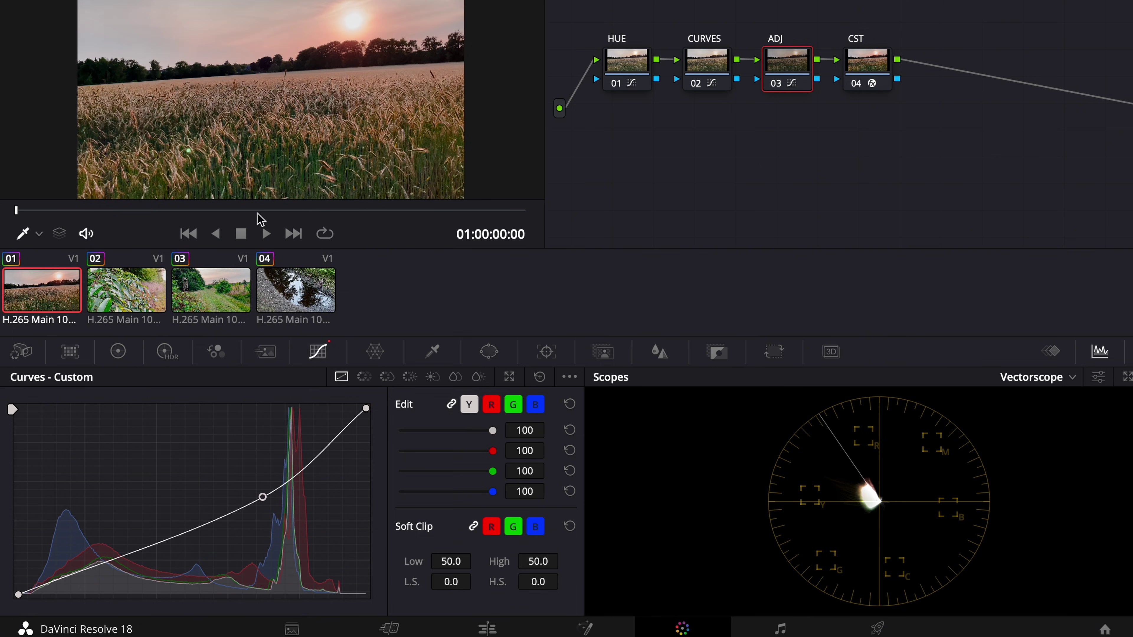
On clip 01, brighten the midtones with the ADJ node's custom curve point and nudge the shadow point on the CURVES node
left_click_drag(259, 213, 220, 213)
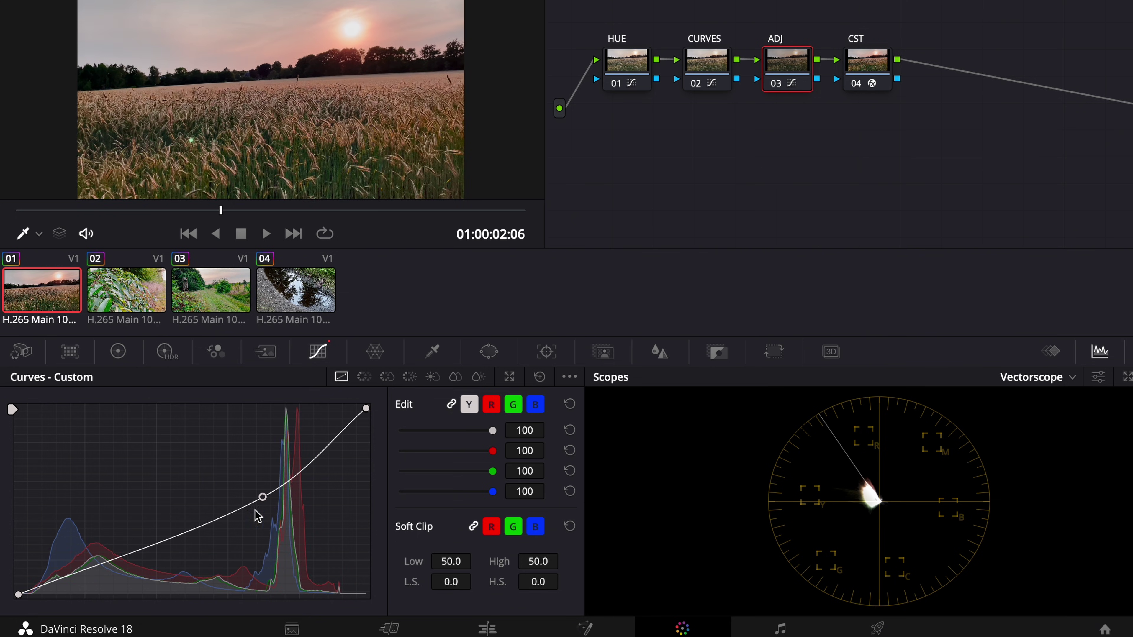
left_click_drag(264, 498, 233, 492)
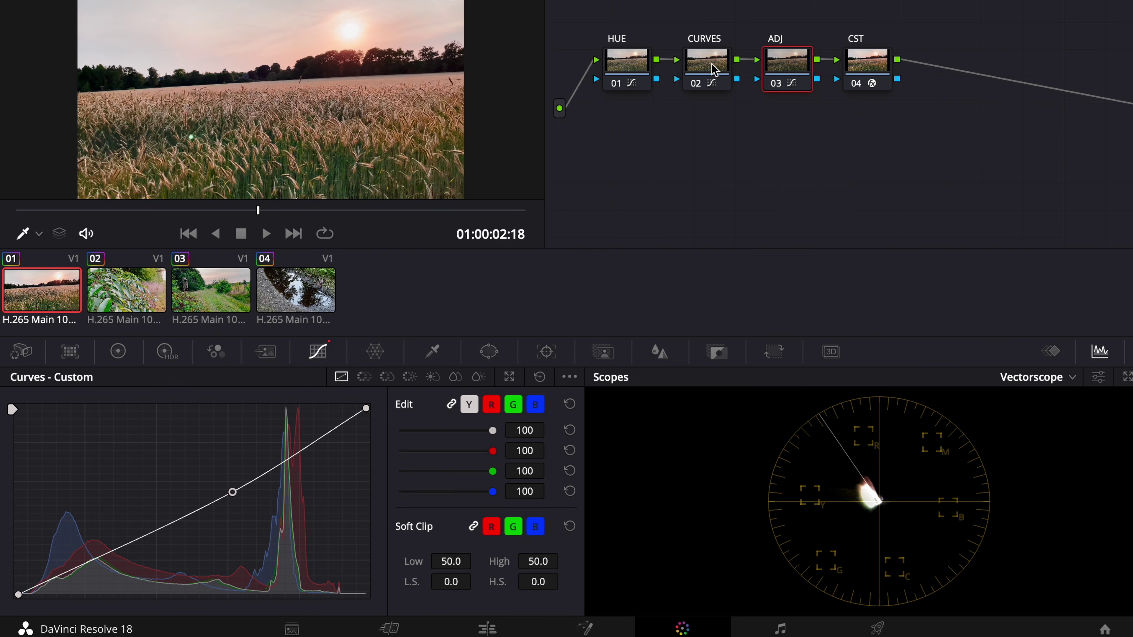
left_click(713, 69)
left_click(98, 560)
left_click_drag(98, 563, 100, 561)
left_click(448, 209)
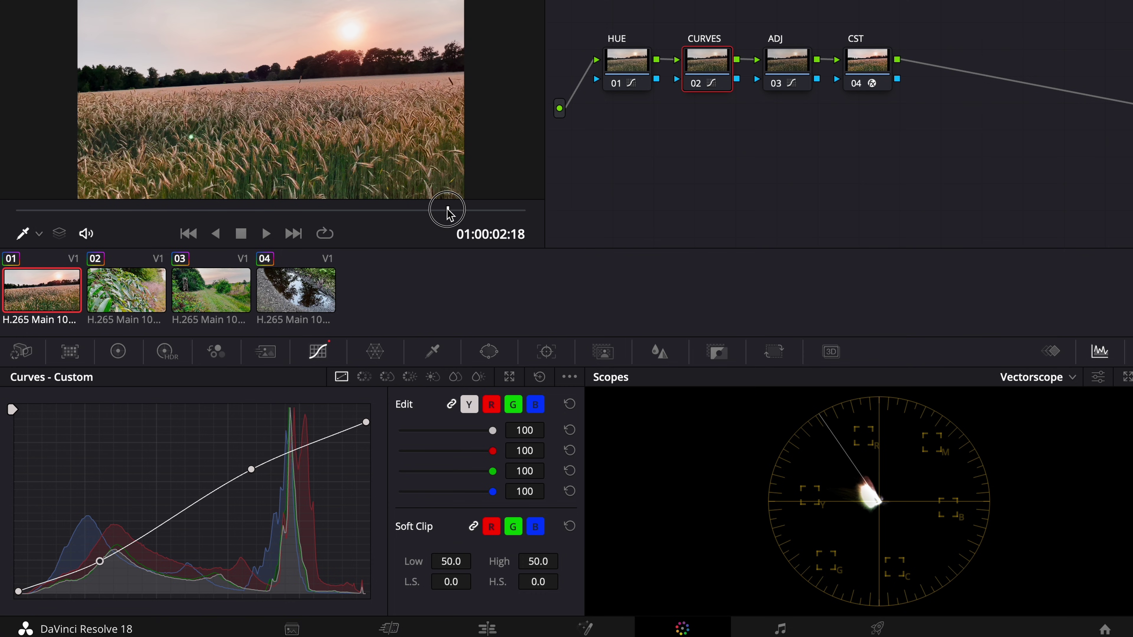
Paste clip 02's grade onto clip 04 and add a serial node between CURVES and ADJ
left_click(282, 302)
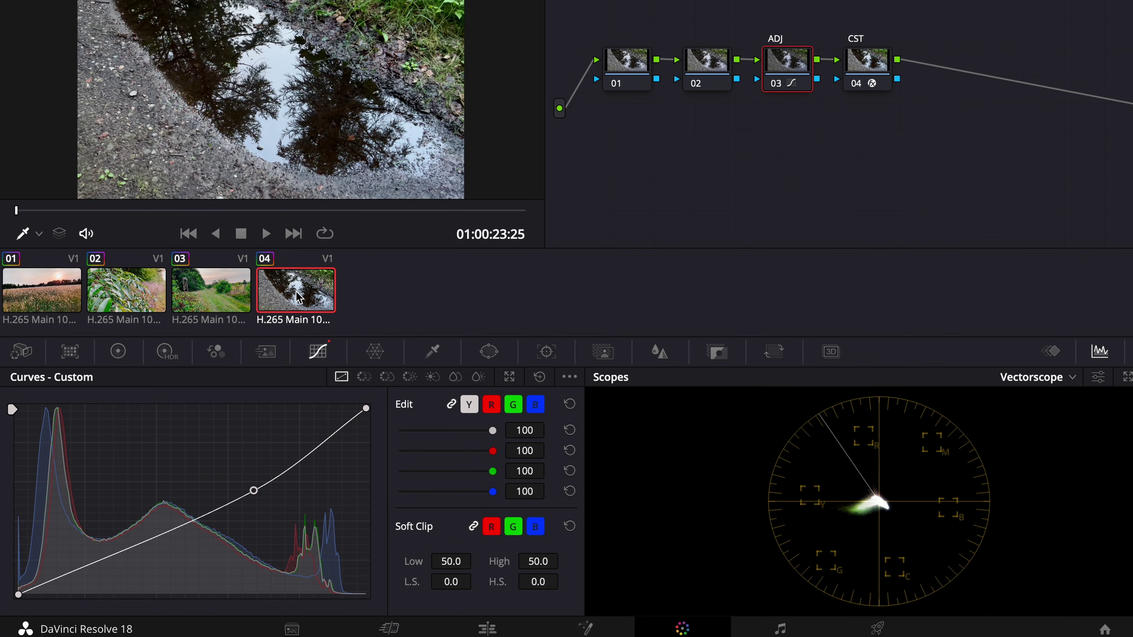
left_click_drag(331, 210, 114, 215)
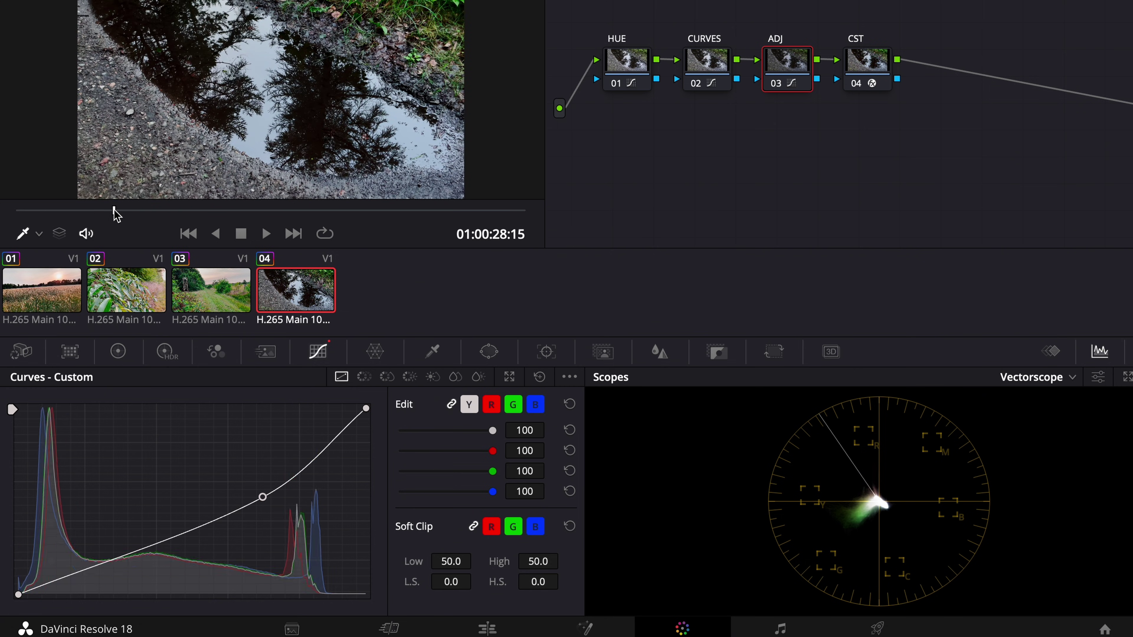
left_click(866, 62)
left_click_drag(799, 155, 977, 52)
left_click(835, 104)
left_click(717, 61)
key("alt+s")
On clip 04's new node, cool the lift to -0.02 red and 0.03 blue and warm the gamma to 0.01 red and -0.02 blue
left_click(130, 356)
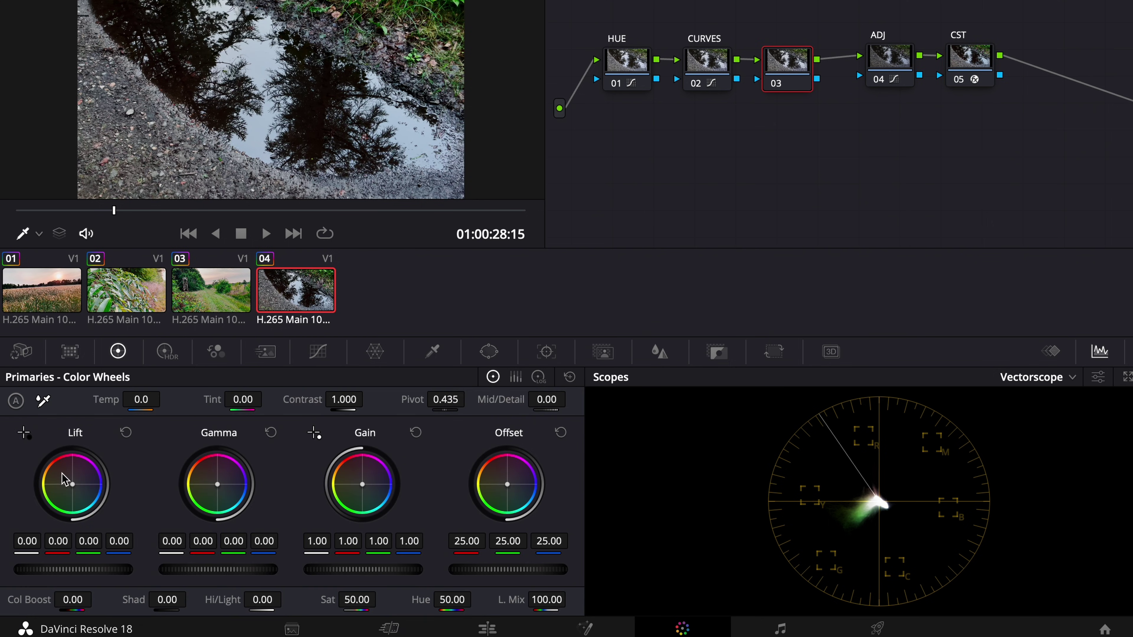
left_click_drag(73, 486, 80, 492)
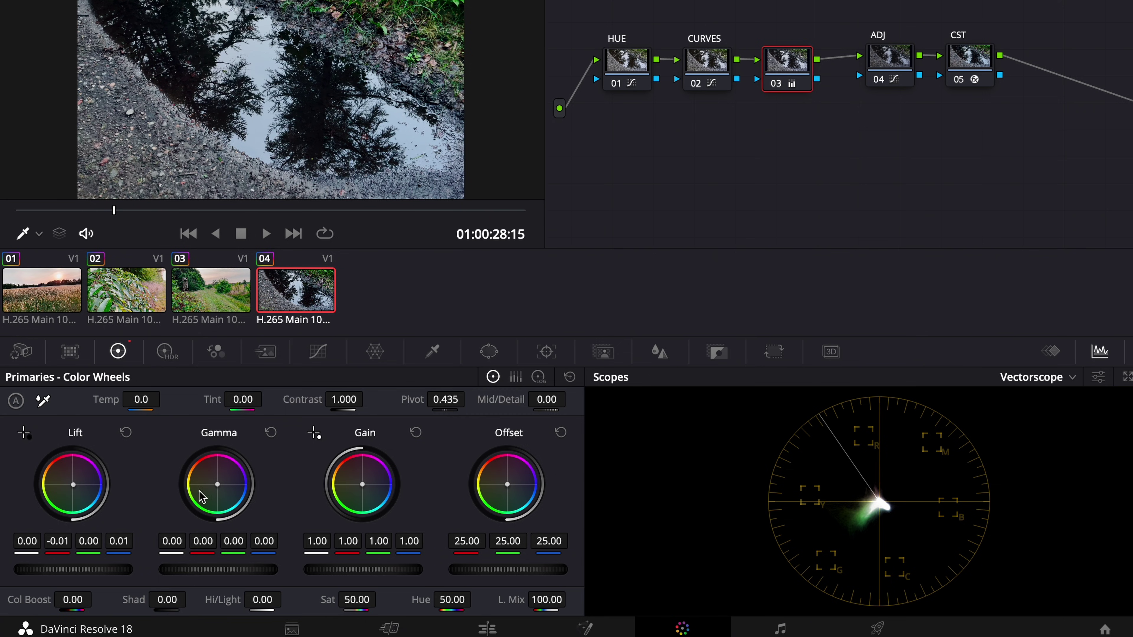
left_click_drag(217, 484, 213, 476)
left_click_drag(71, 485, 77, 492)
left_click_drag(295, 216, 180, 218)
Label node 03 as PRIMARIES and warm its gain to about 1.01 red and 0.96 blue
right_click(776, 59)
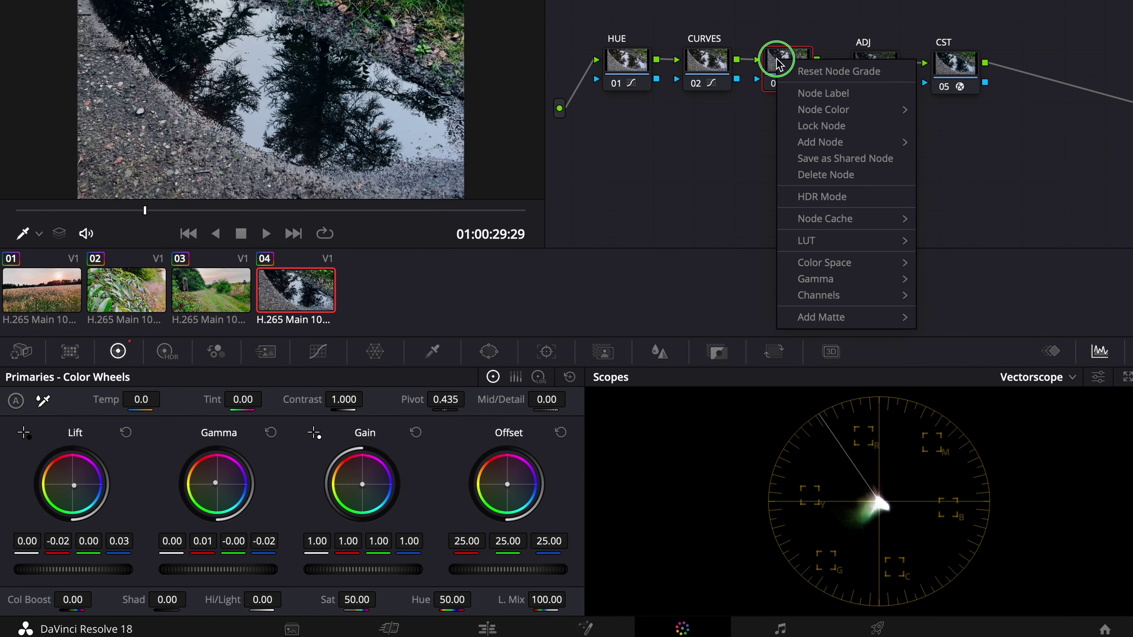
left_click(817, 95)
type("PRIMARIES")
key("Return")
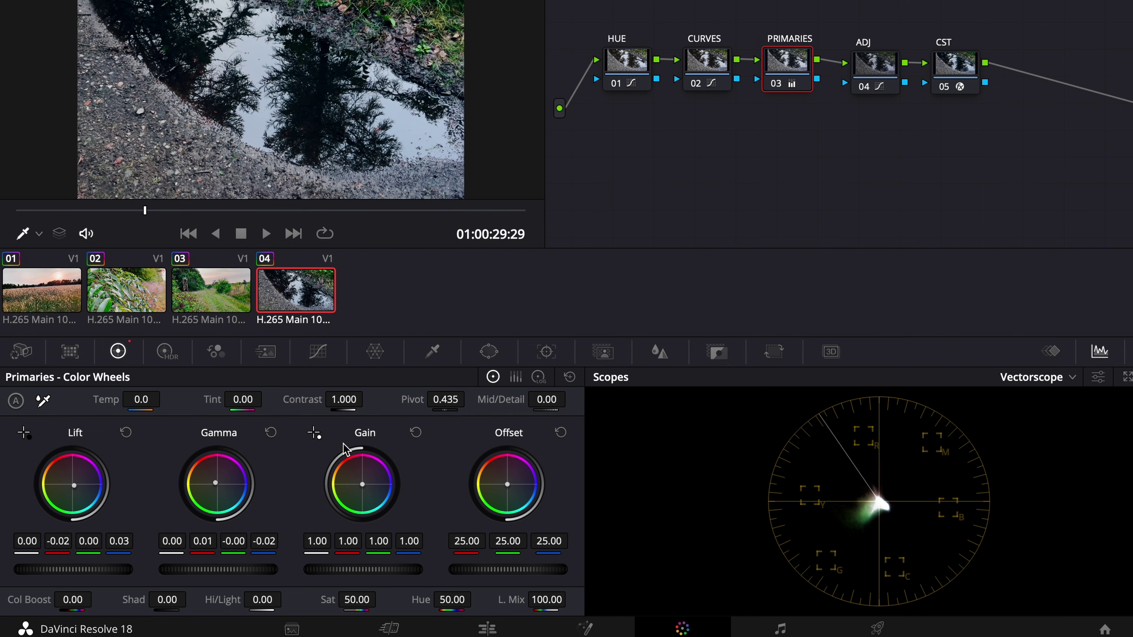
left_click_drag(375, 489, 369, 486)
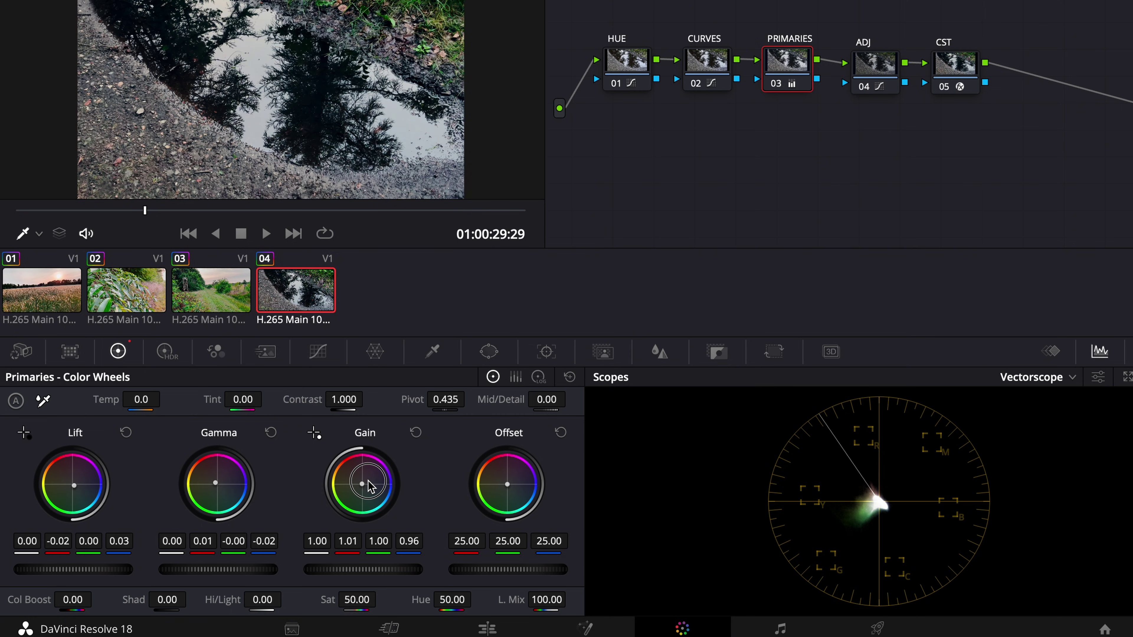
Add a serial node after clip 04's CST node and label it LUT
left_click(958, 75)
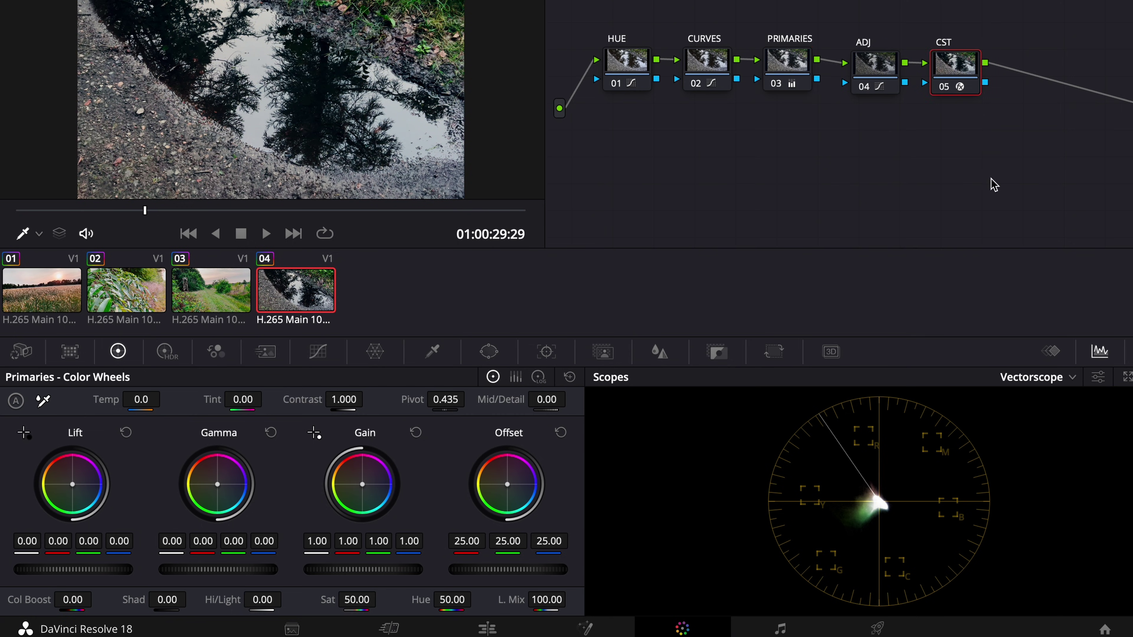
key("alt+s")
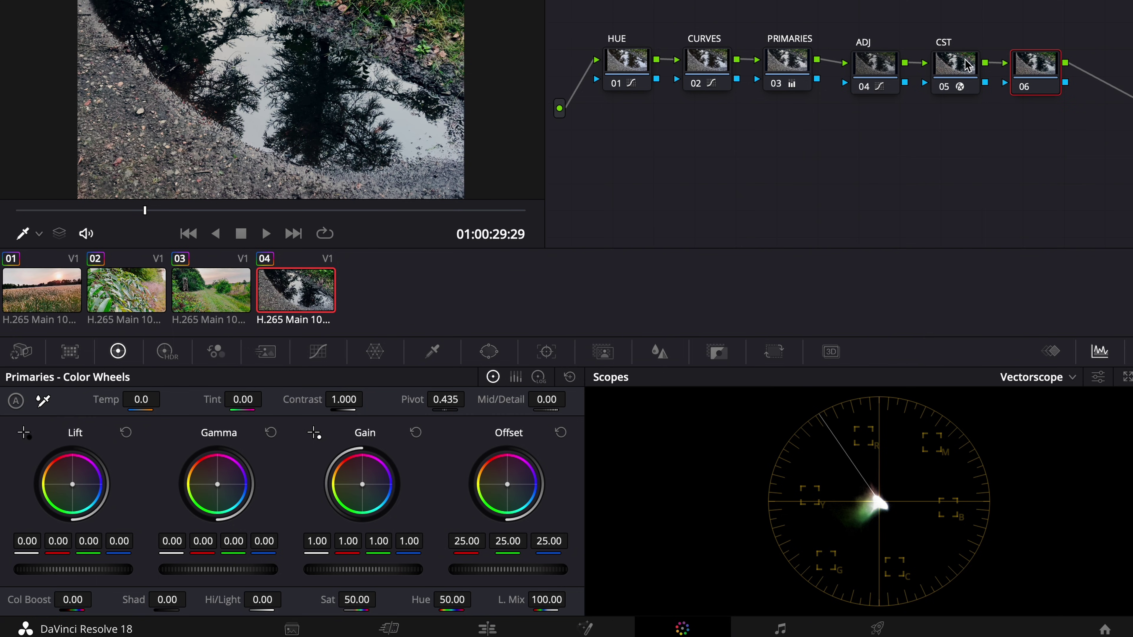
right_click(1034, 74)
left_click(1058, 107)
type("LUT")
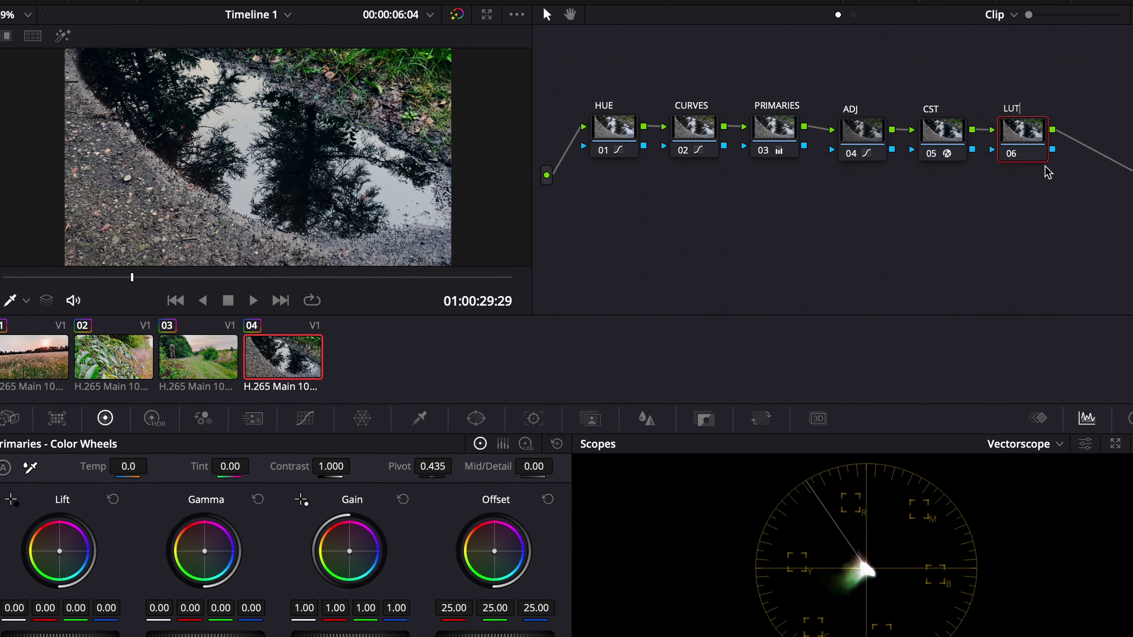
key("Return")
Apply the Film Print LUT to clip 04's LUT node
right_click(1021, 156)
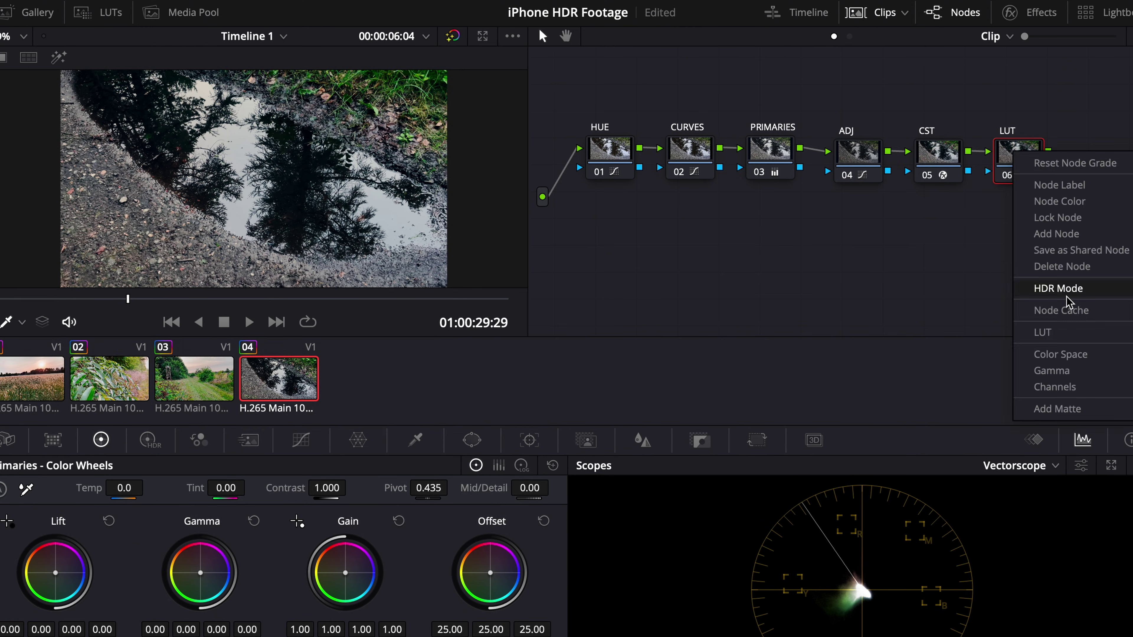
mouse_move(1070, 333)
mouse_move(981, 27)
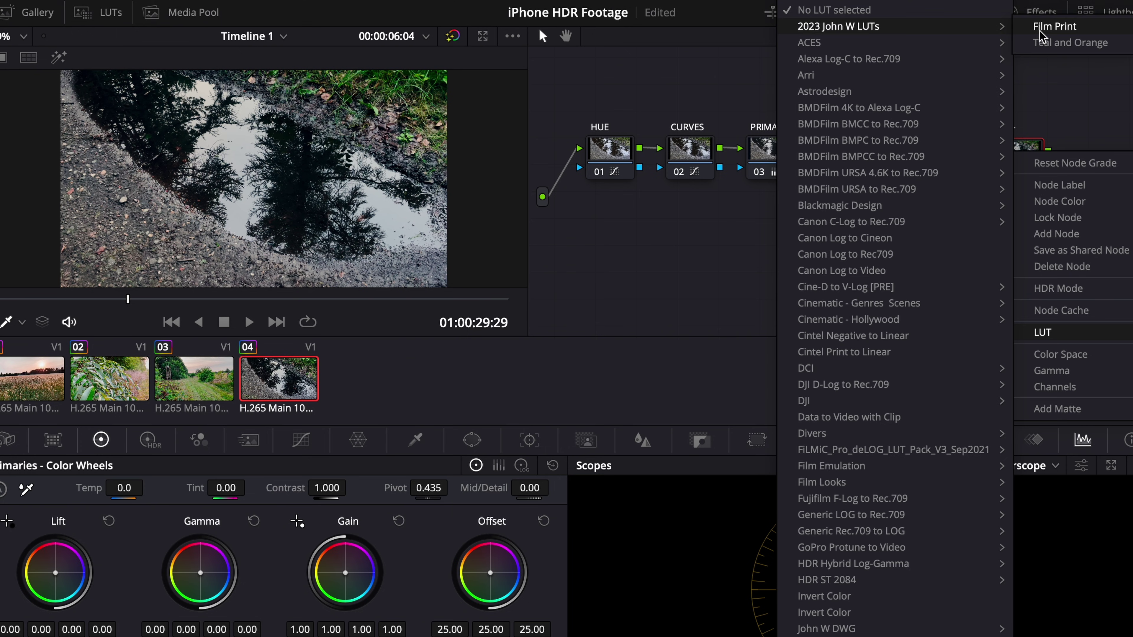
left_click(1042, 27)
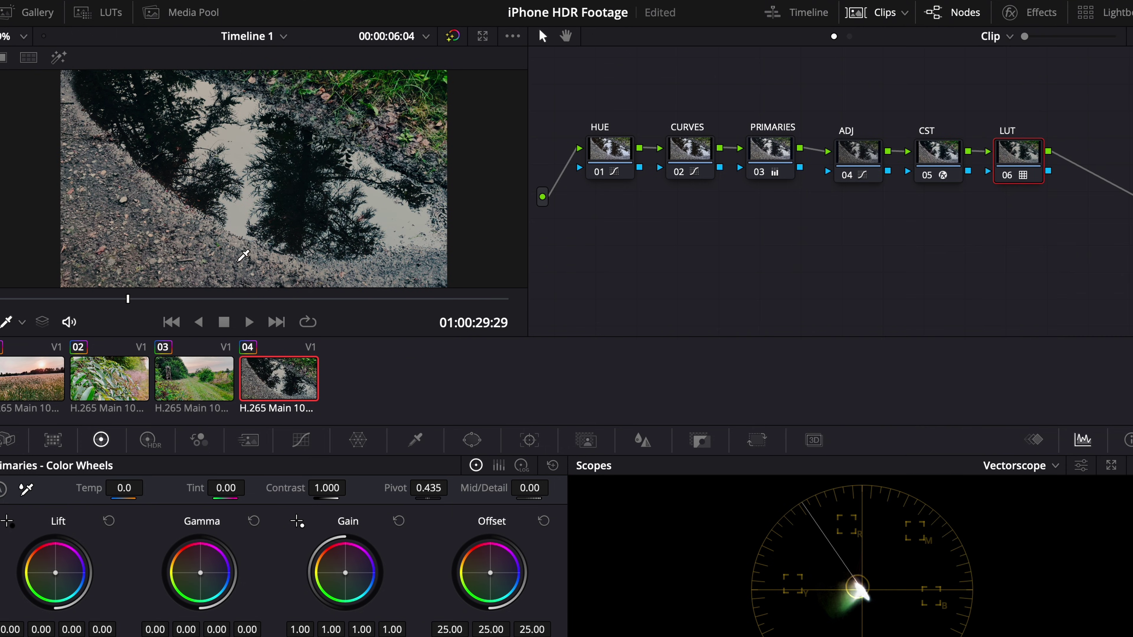
Soften the contrast in clip 04's CURVES node by slightly lowering the curve's highlight point, and compare the image with the LUT node off and on
left_click_drag(262, 302, 418, 315)
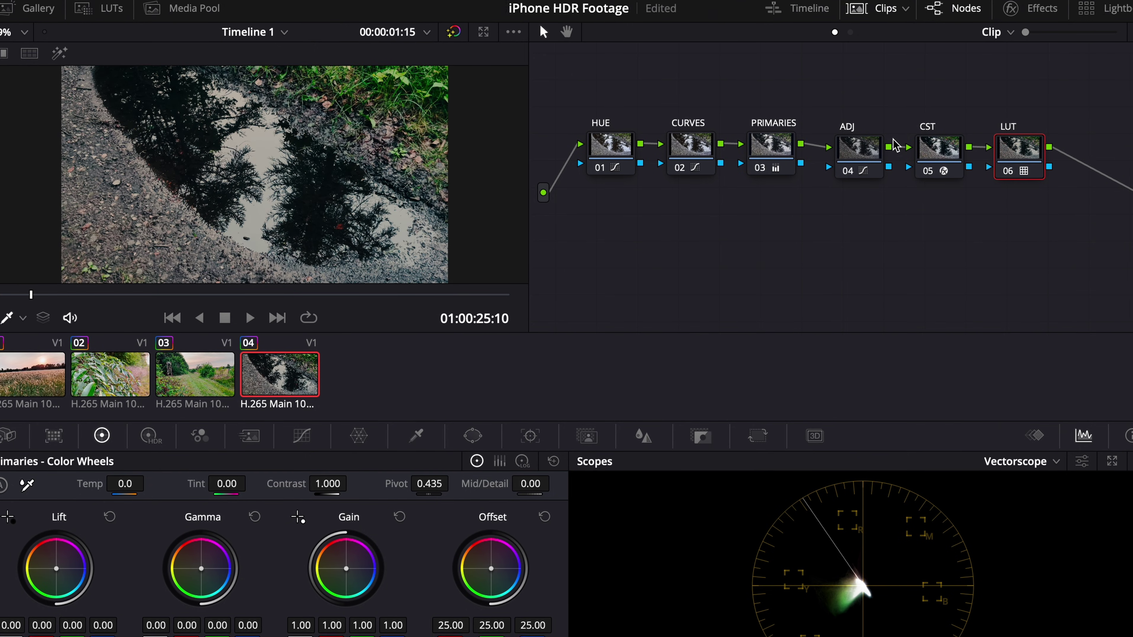
left_click(696, 164)
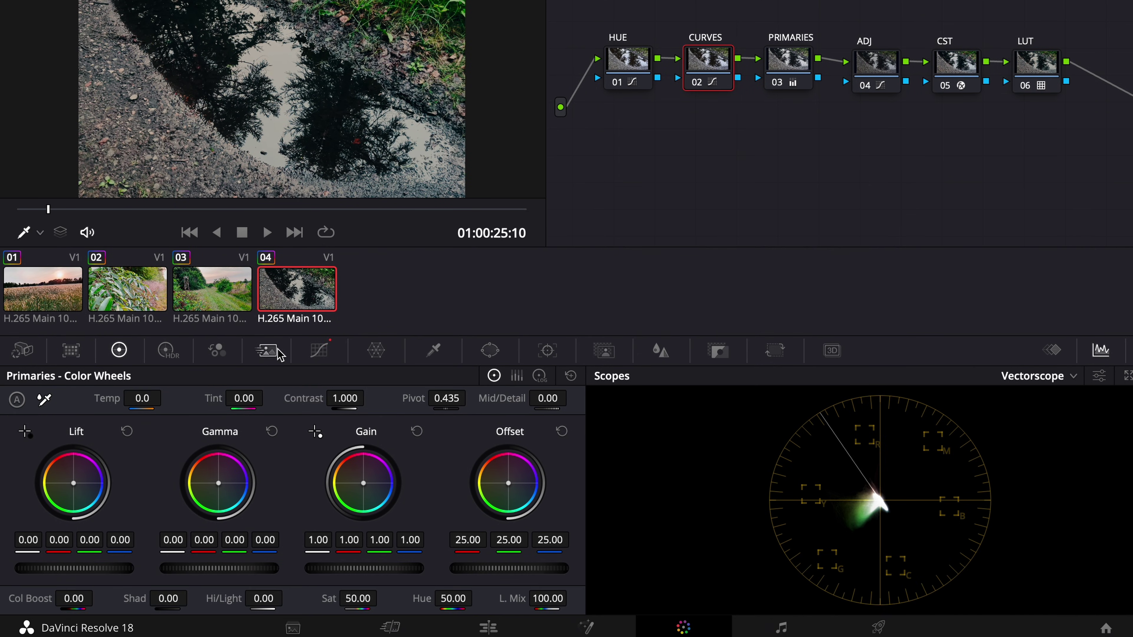
left_click(319, 351)
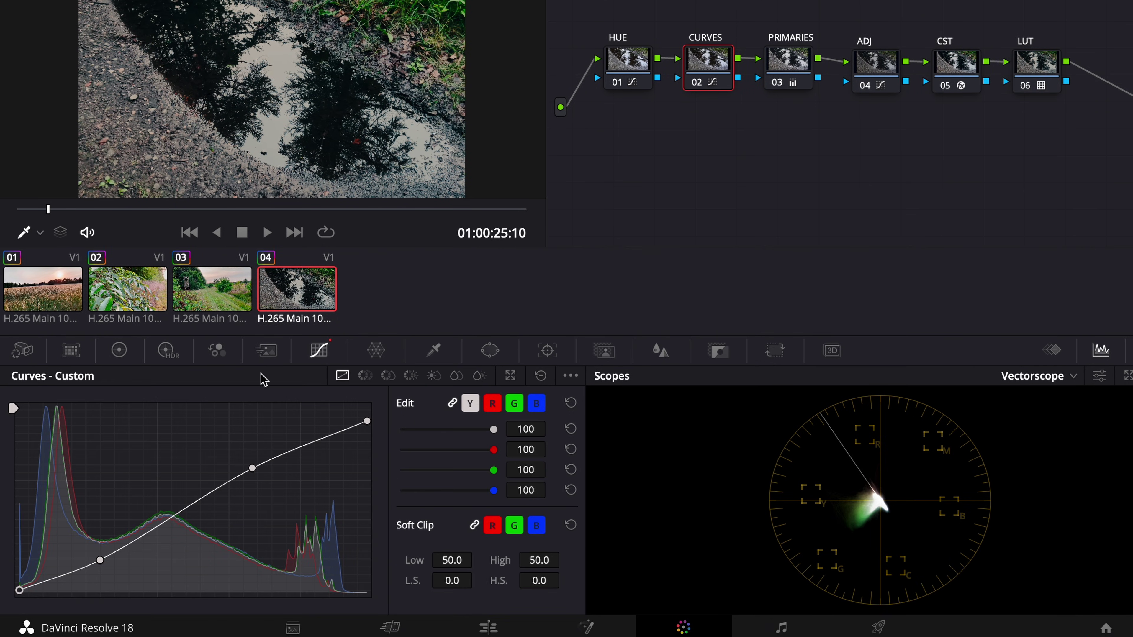
left_click_drag(100, 560, 96, 559)
left_click_drag(252, 468, 248, 476)
left_click(1025, 85)
left_click(1026, 86)
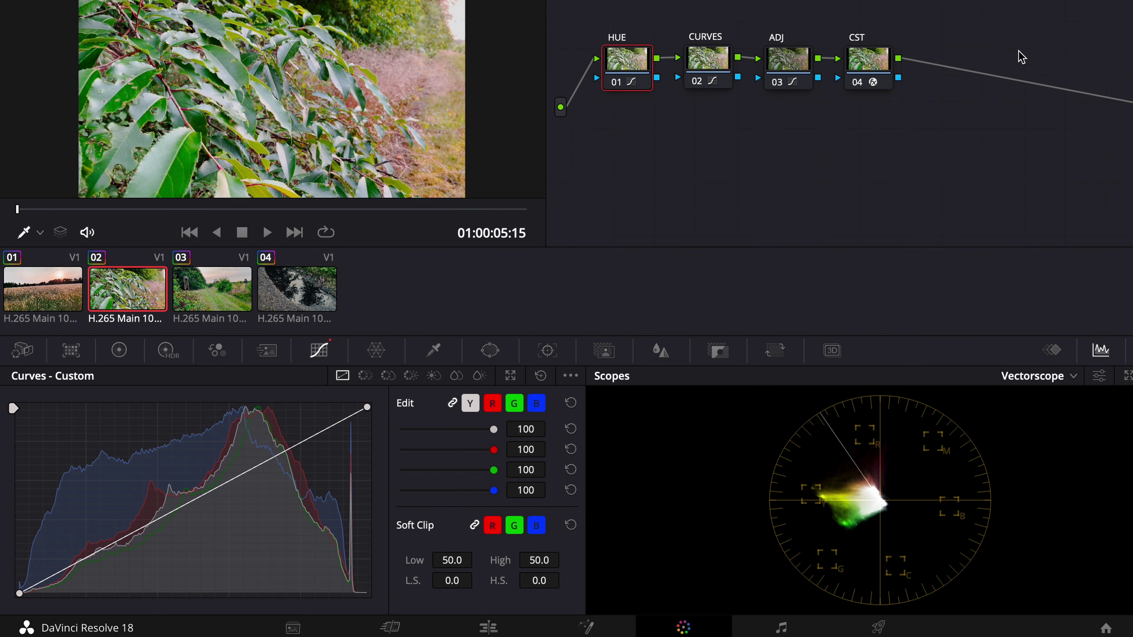
Add a serial node after clip 02's CST node and label it FPE
left_click(871, 59)
key("alt+s")
right_click(944, 63)
left_click(970, 95)
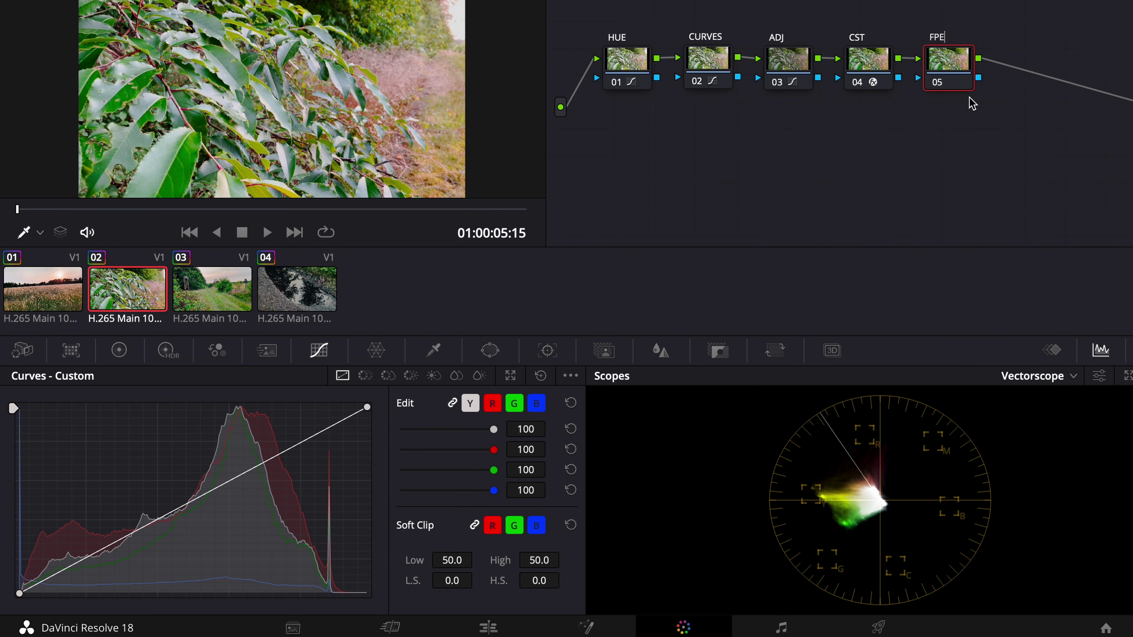
Set the output gamma of clip 02's CST node to Cineon Film Log
left_click(868, 62)
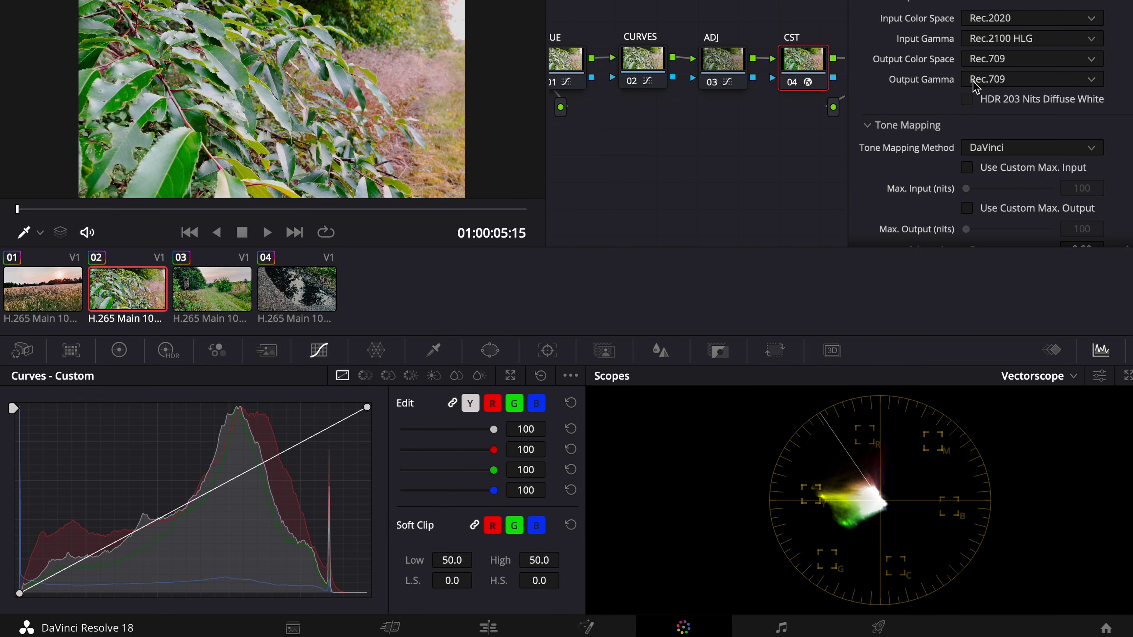
left_click(1001, 81)
scroll(1004, 180, "up", 5)
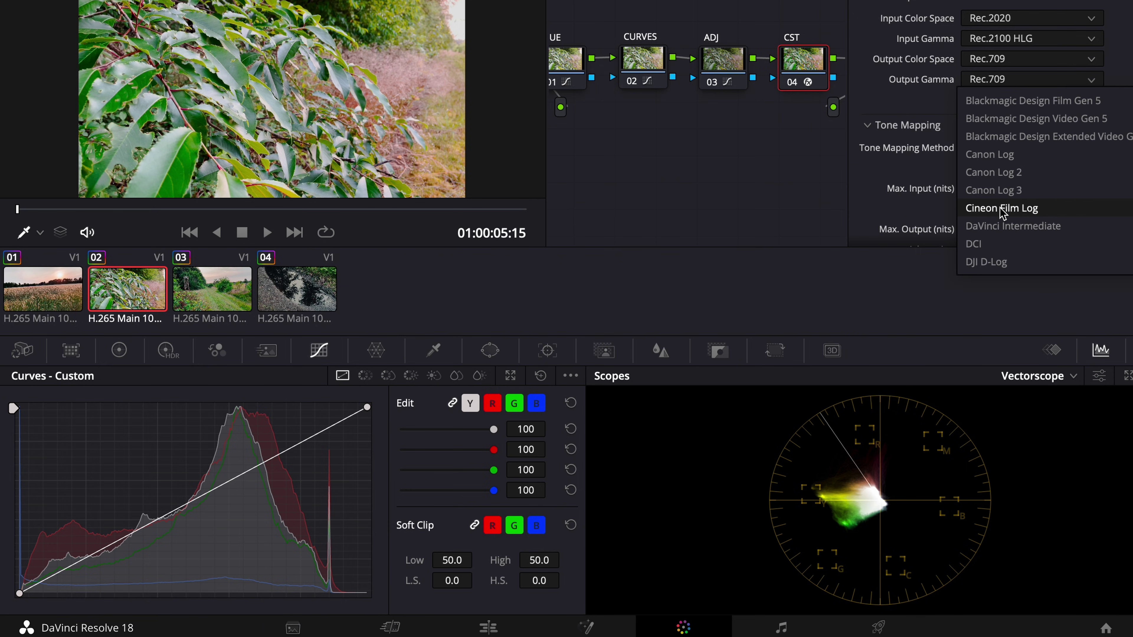
left_click(1002, 209)
Apply the Rec709 Kodak 2383 D60 film look LUT to clip 02's FPE node
left_click(953, 61)
right_click(953, 61)
mouse_move(987, 241)
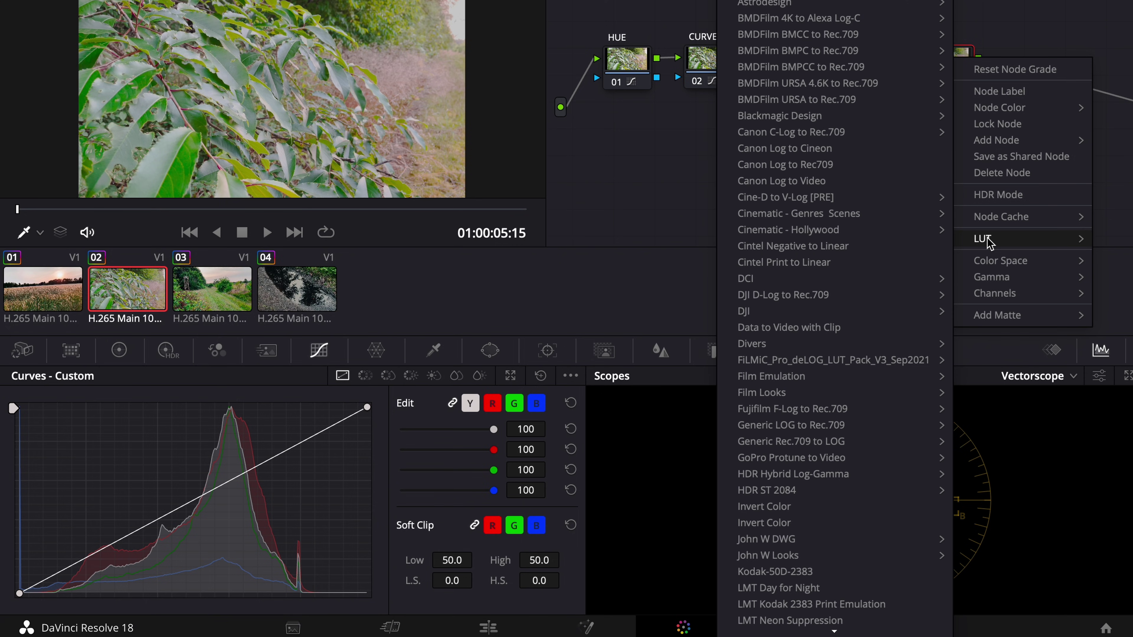
scroll(811, 339, "down", 6)
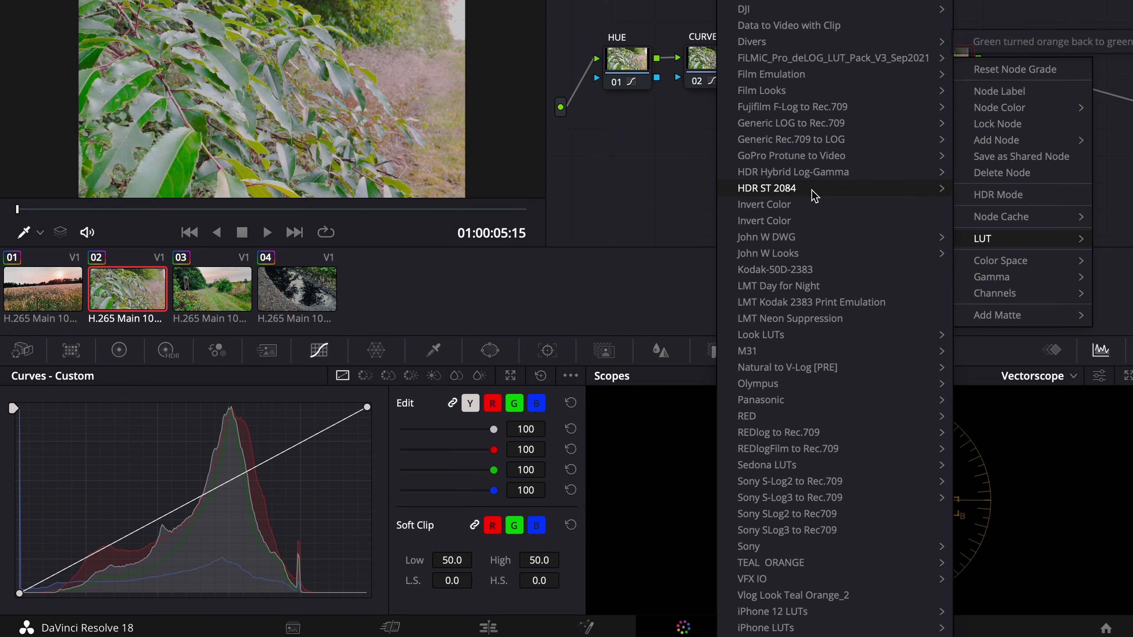
scroll(784, 147, "up", 1)
mouse_move(785, 134)
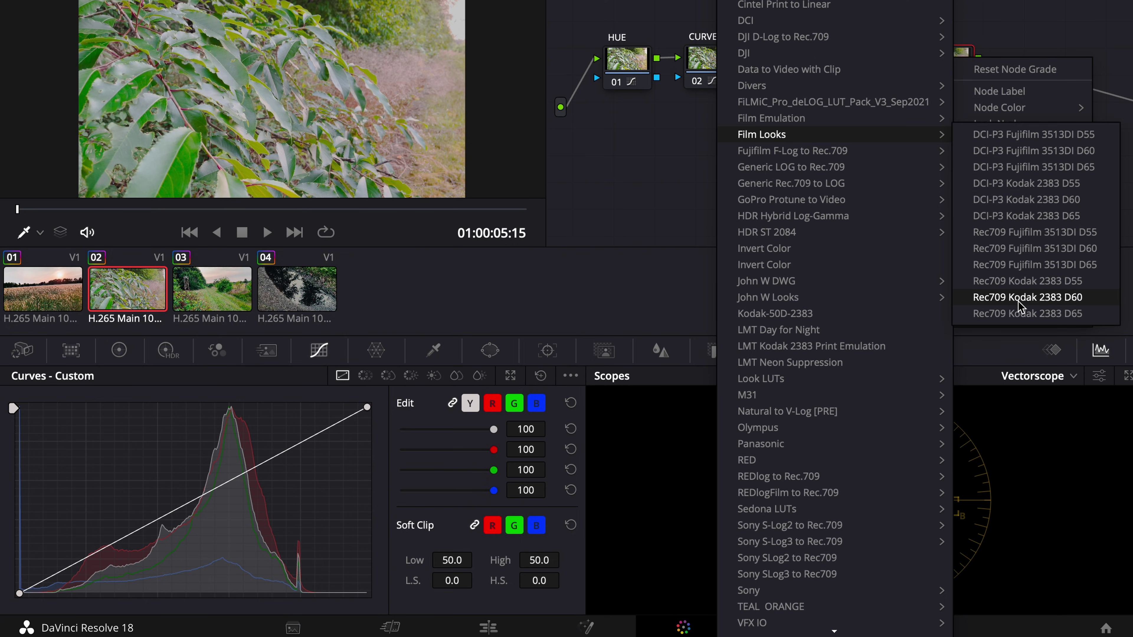
left_click(1056, 304)
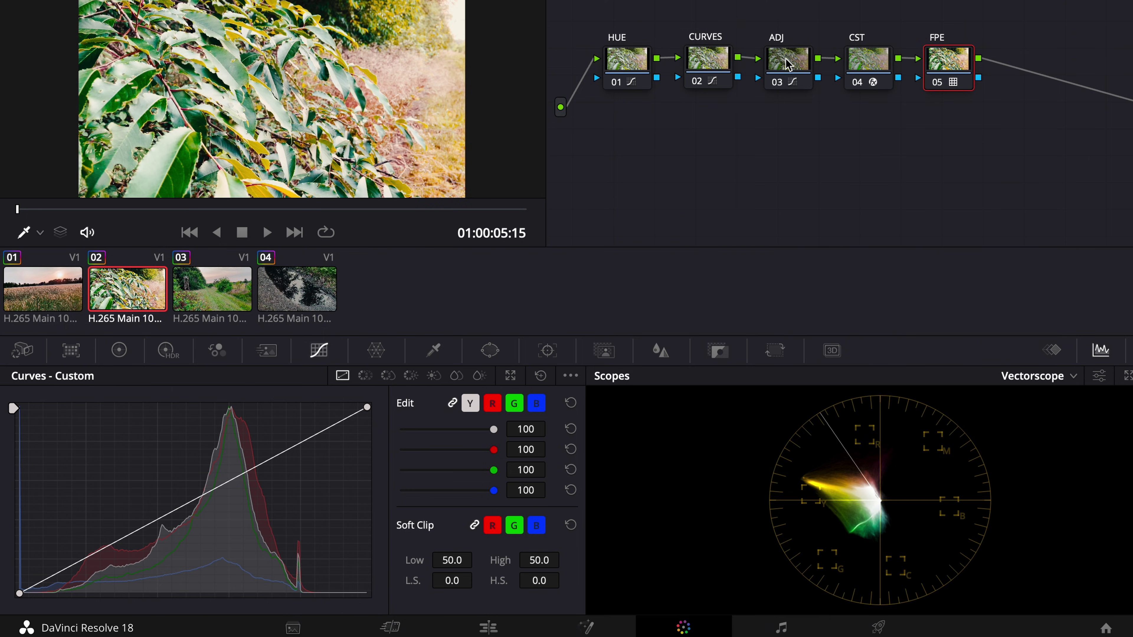
Flatten the S-curve in clip 02's CURVES node by slightly raising the shadow point and lowering the highlight point
left_click(722, 67)
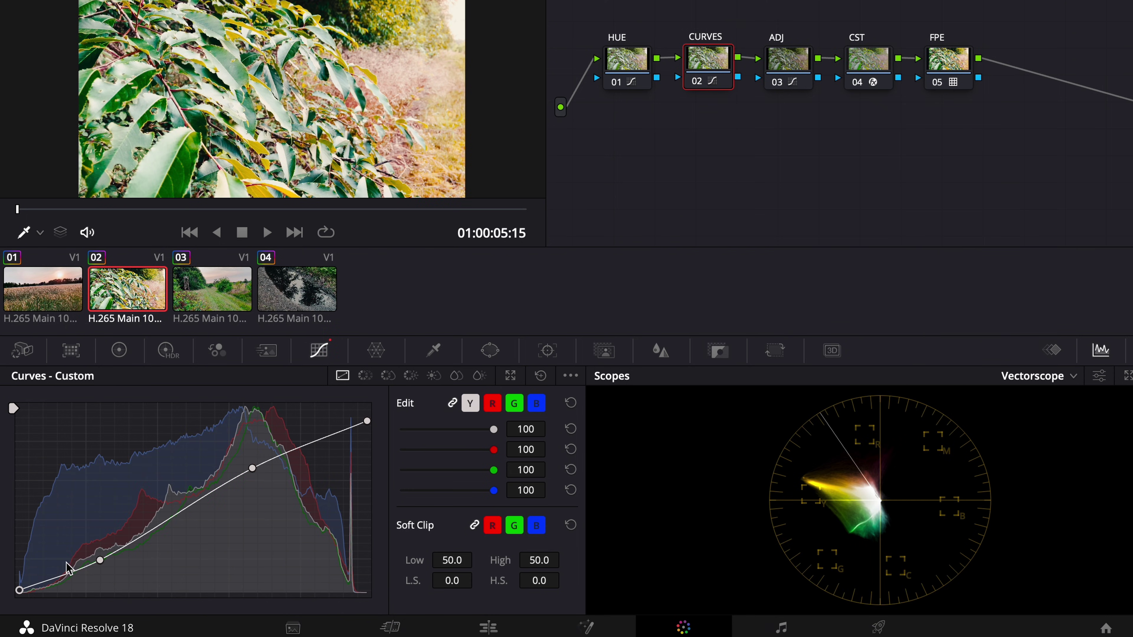
left_click_drag(101, 559, 98, 559)
left_click_drag(253, 471, 251, 484)
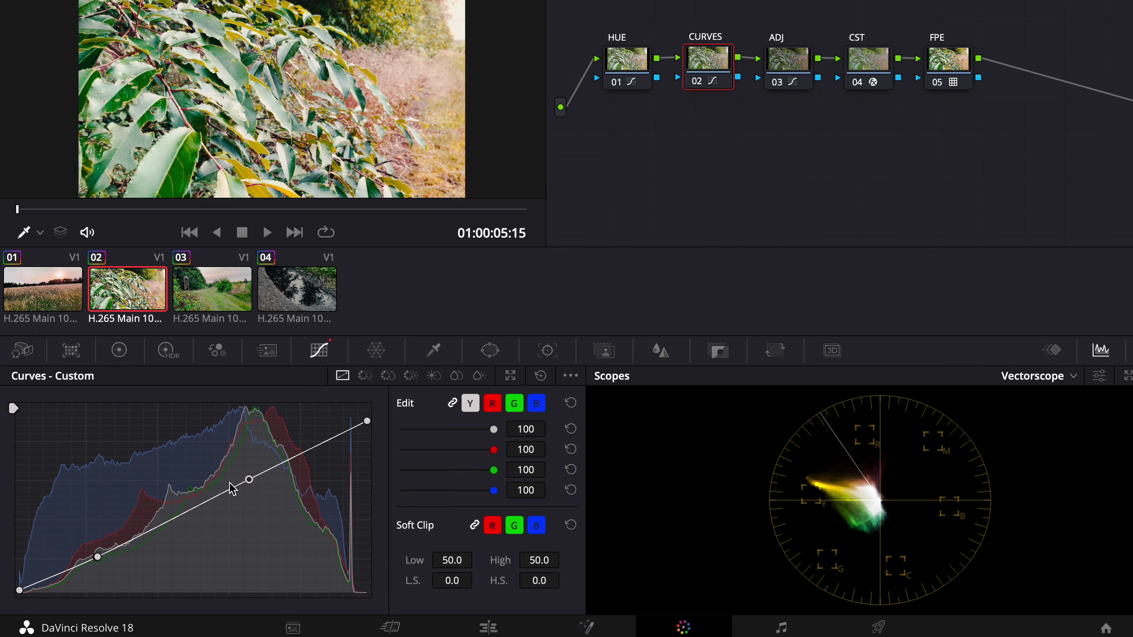
Open the custom curve of clip 02's ADJ node for editing
left_click(810, 65)
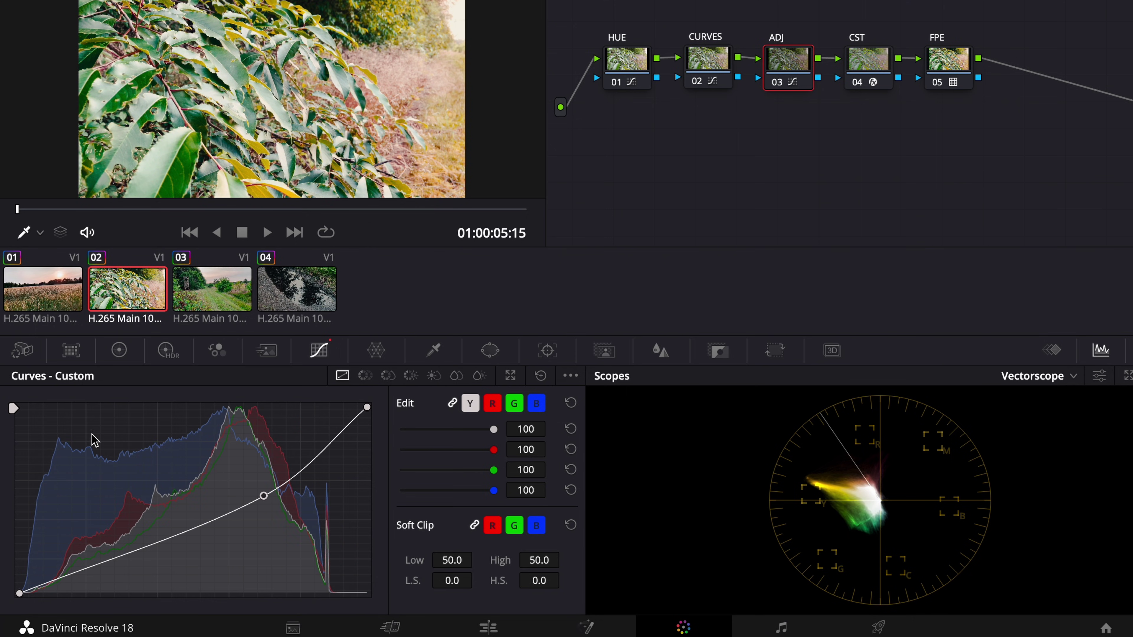